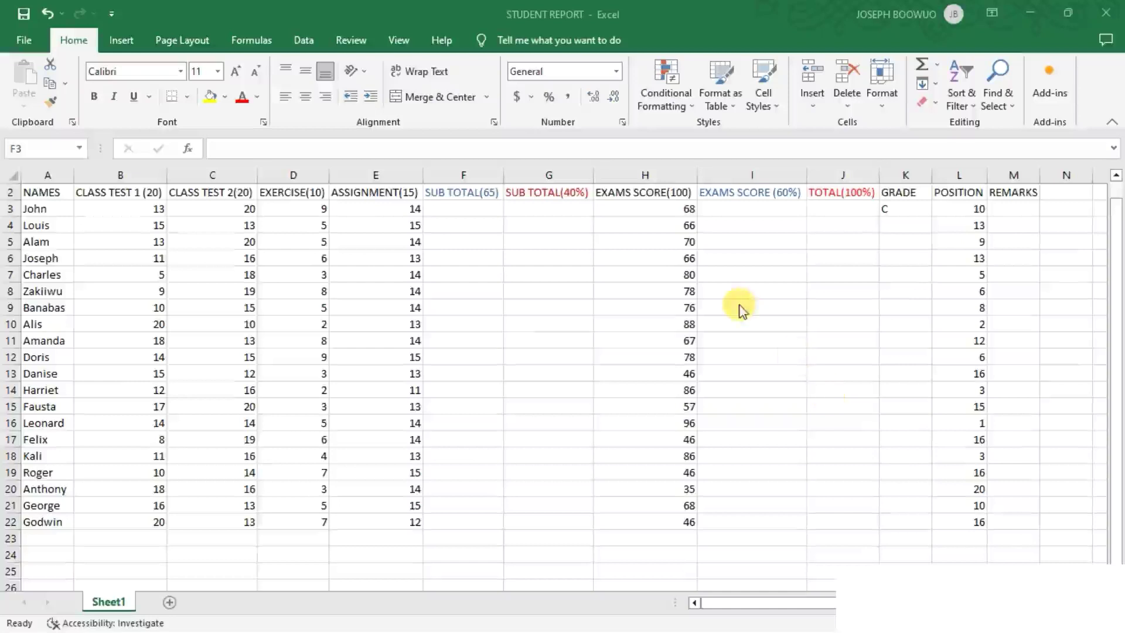
# Step: Scroll the report up so row 1 with the title shows above the score table
pyautogui.scroll(1, 741, 309)
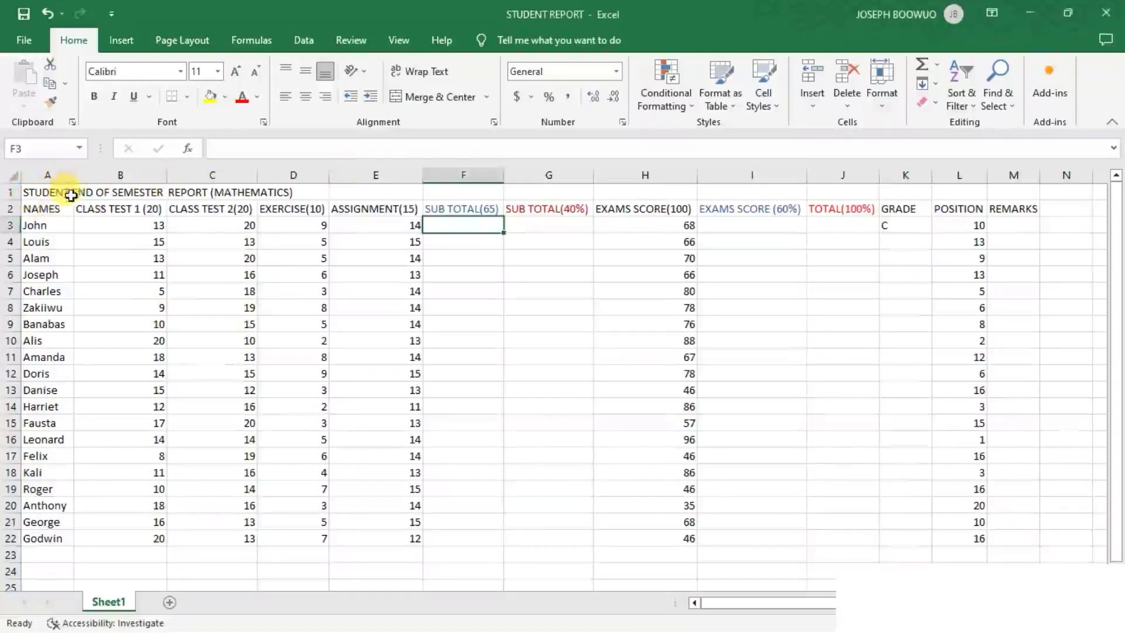
# Step: Merge and centre the 'Student End of Semester Report (Mathematics)' title across A1:M1
pyautogui.moveTo(51, 191); pyautogui.dragTo(300, 195)
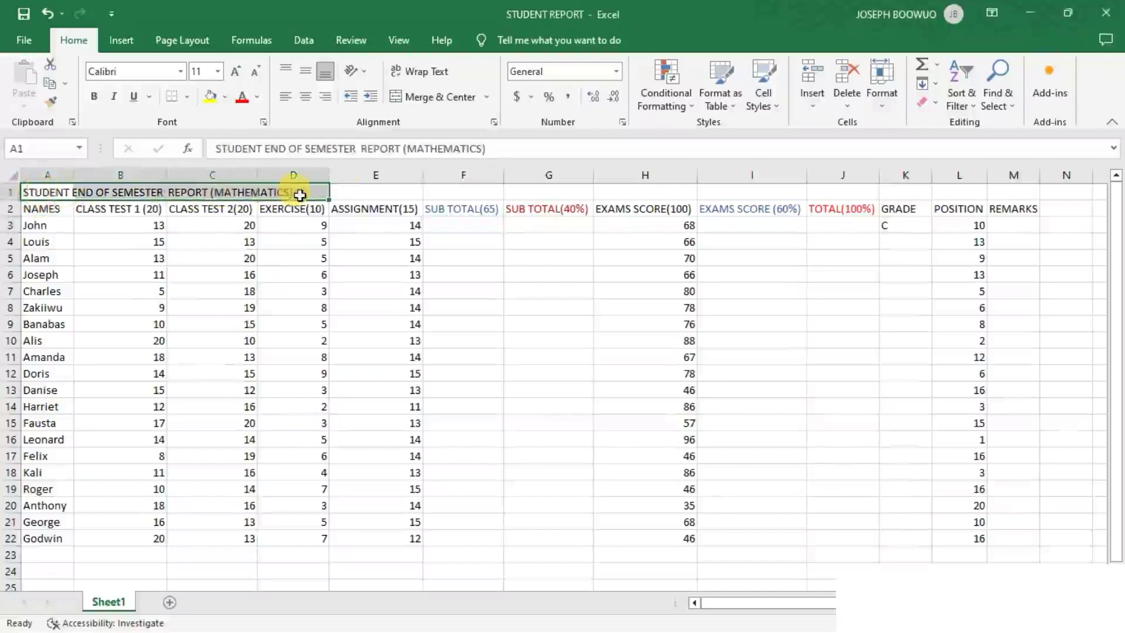
pyautogui.click(426, 95)
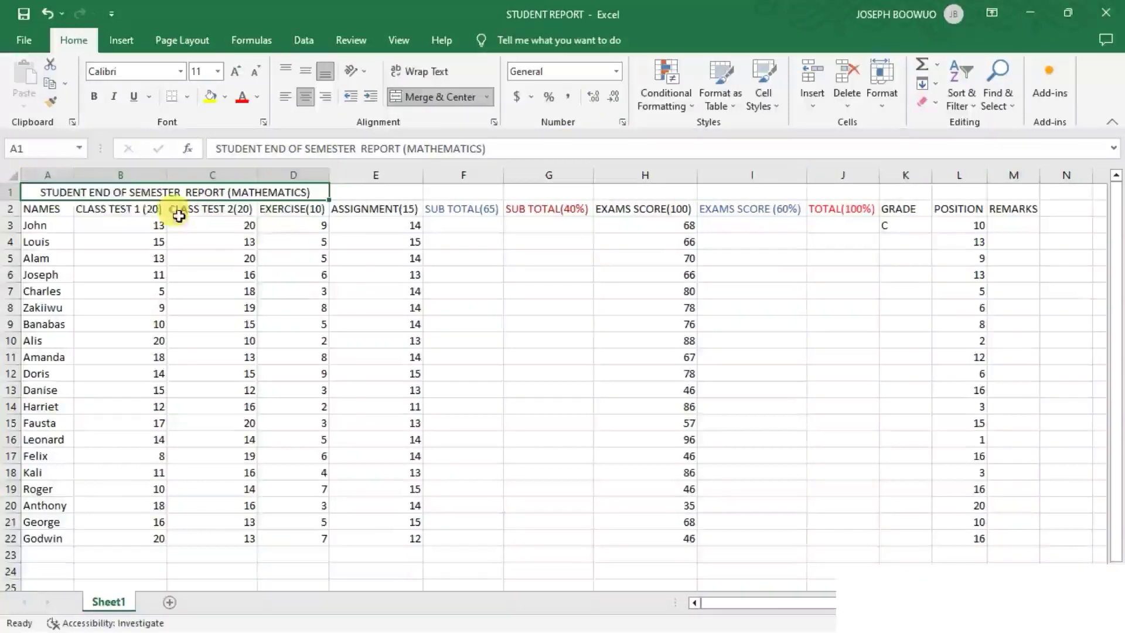
pyautogui.moveTo(30, 190); pyautogui.dragTo(1024, 195)
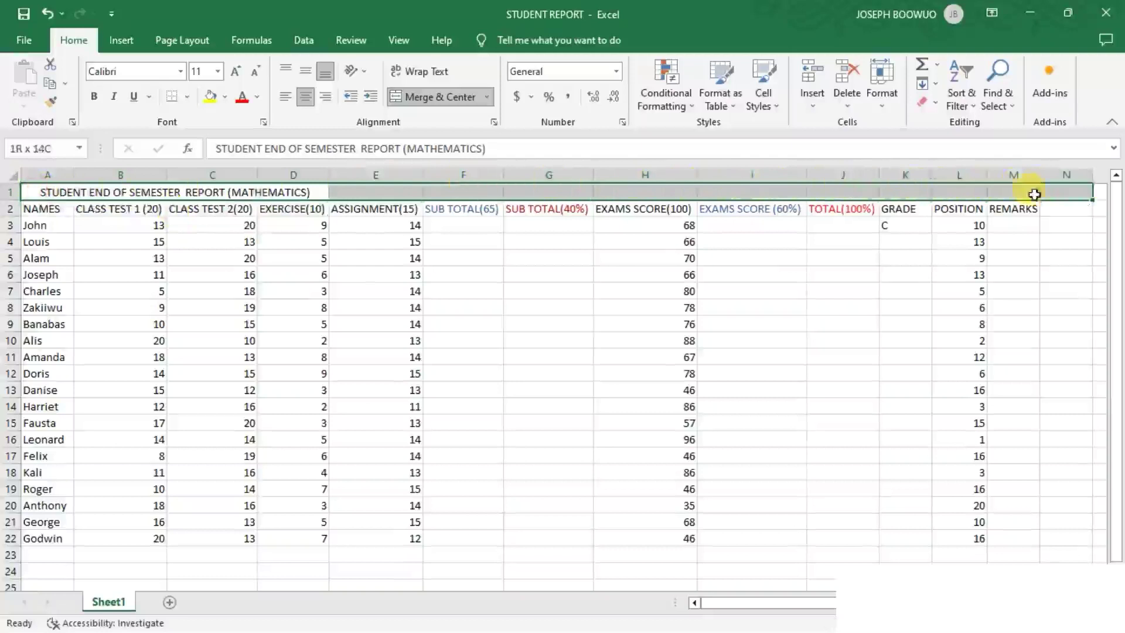
pyautogui.click(448, 99)
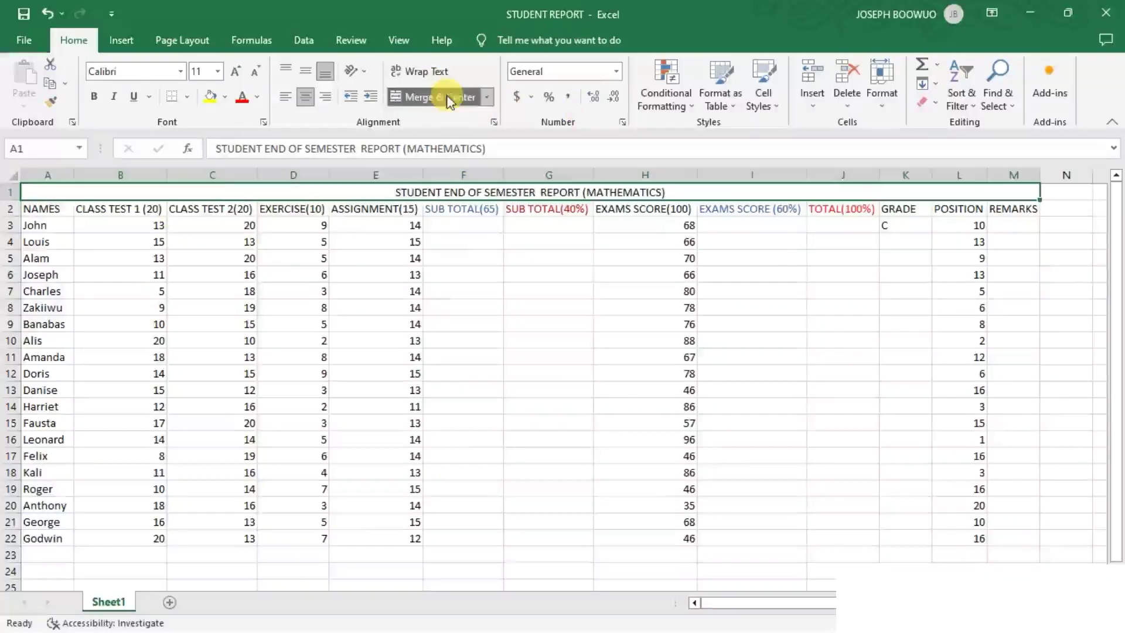
pyautogui.click(435, 310)
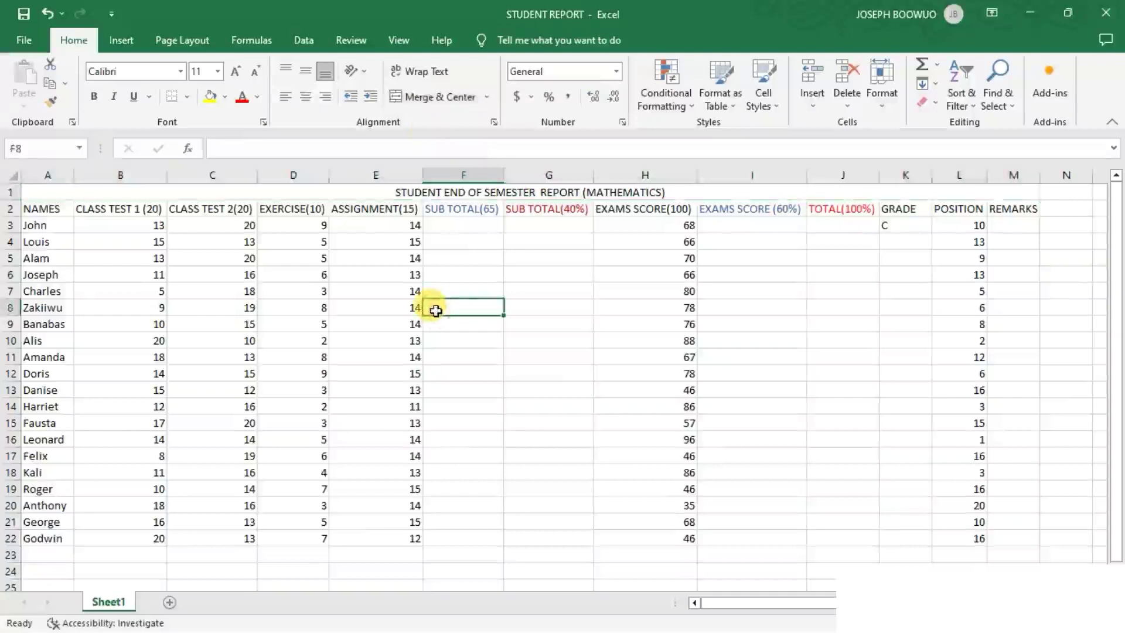
# Step: Rename the Sheet1 worksheet tab to 'Report'
pyautogui.doubleClick(114, 606)
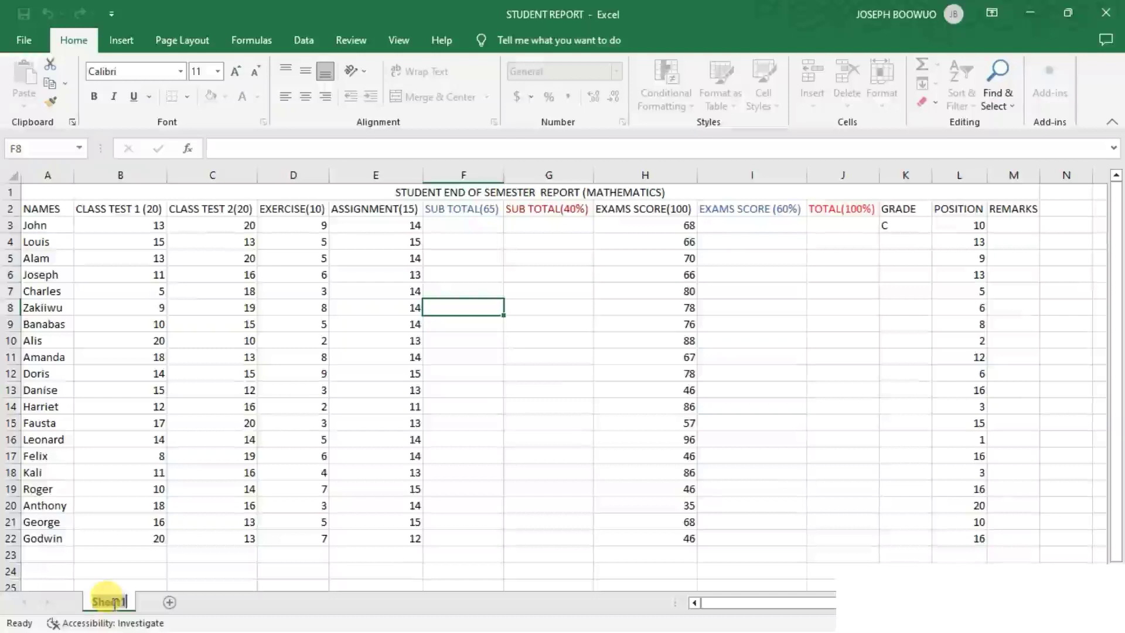
pyautogui.write('R')
pyautogui.write('epo')
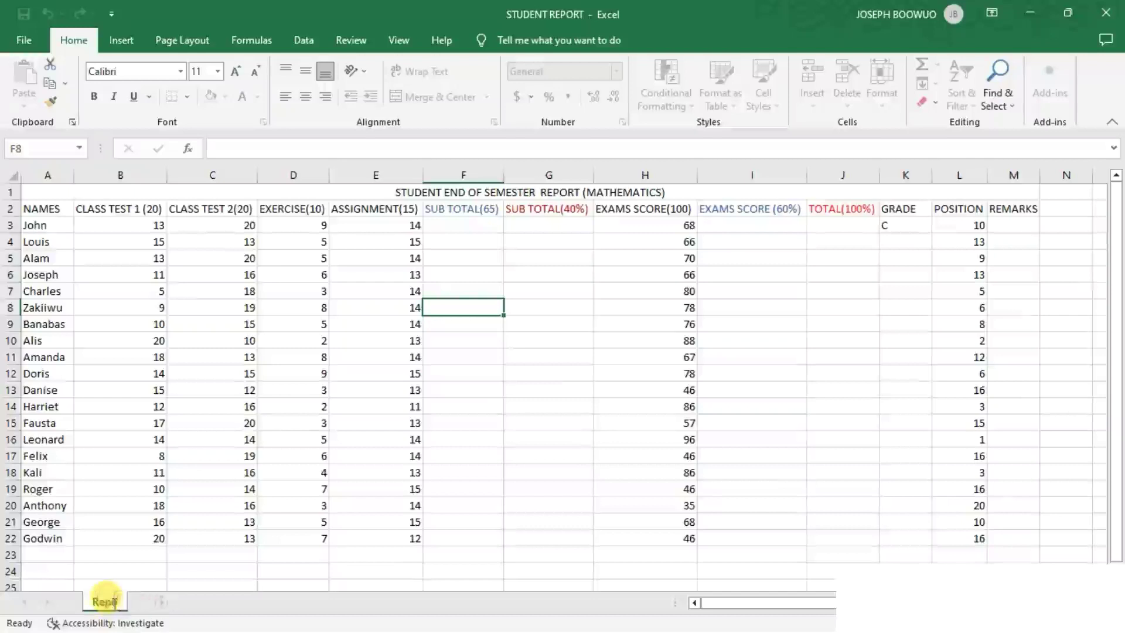
pyautogui.write('rt')
pyautogui.press('Return')
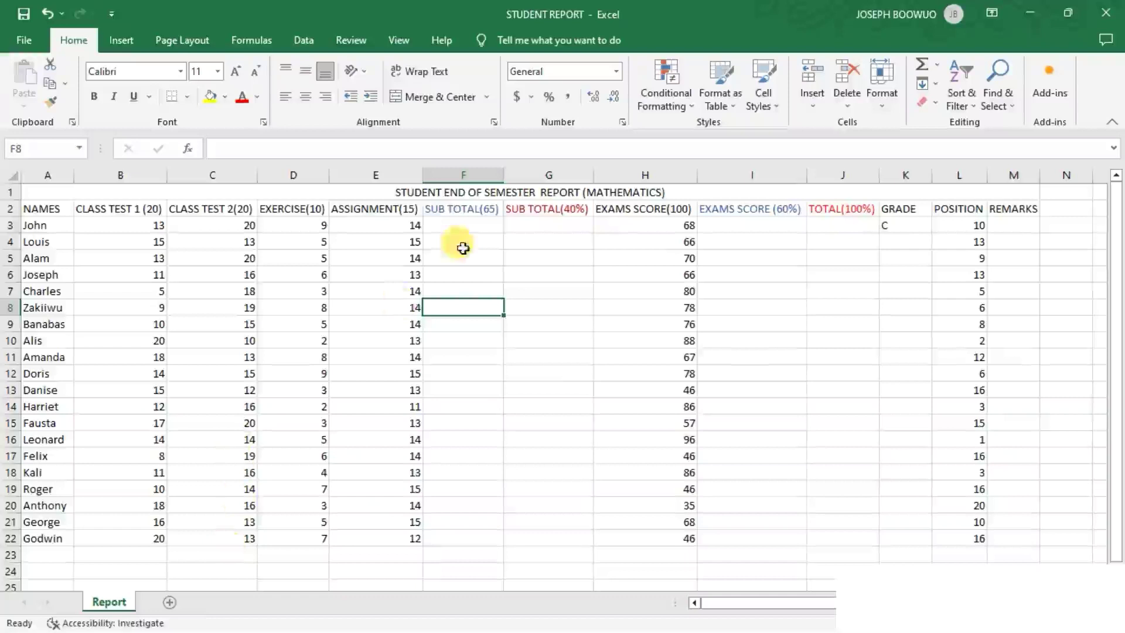
# Step: Enter =SUM(B3:E3) in F3 so John's SUB TOTAL(65) reads 56
pyautogui.click(455, 222)
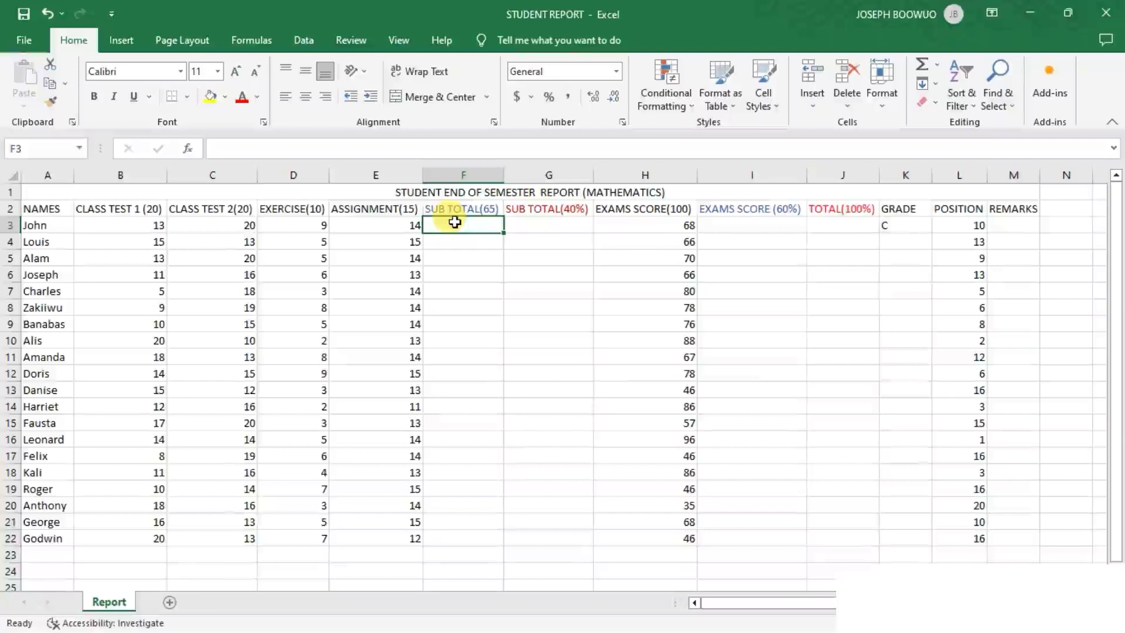
pyautogui.write('=')
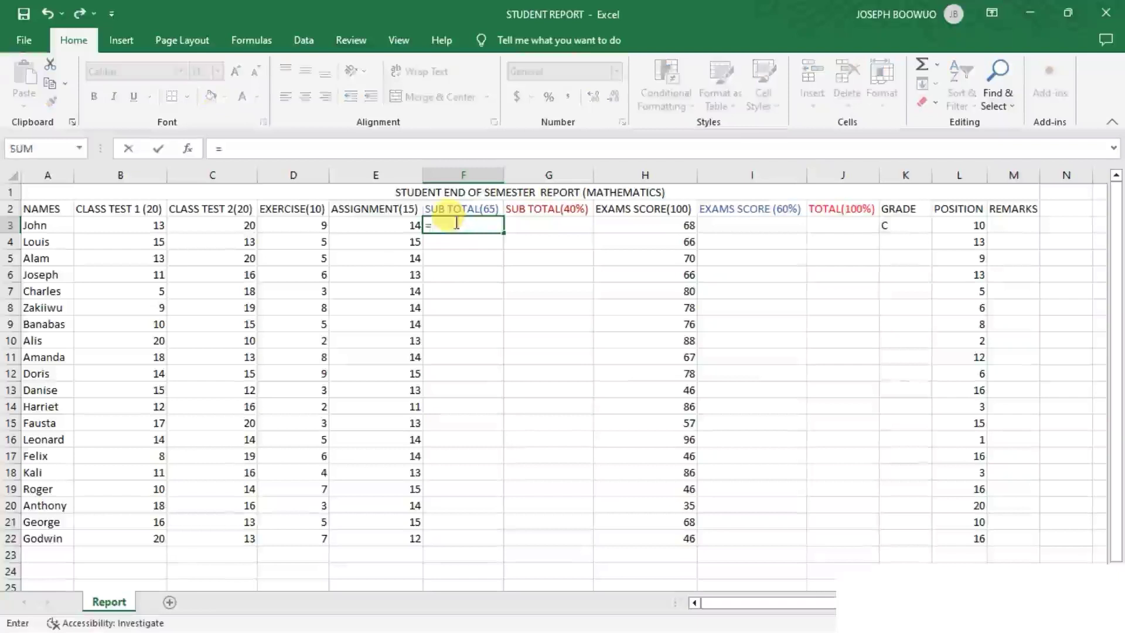
pyautogui.write('su')
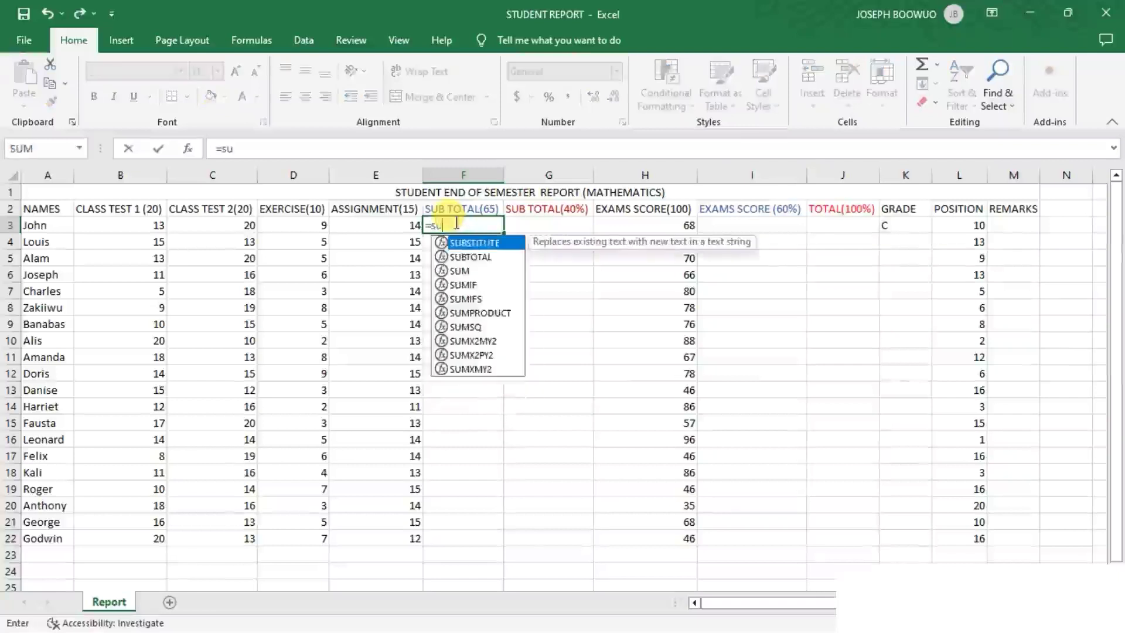
pyautogui.write('m')
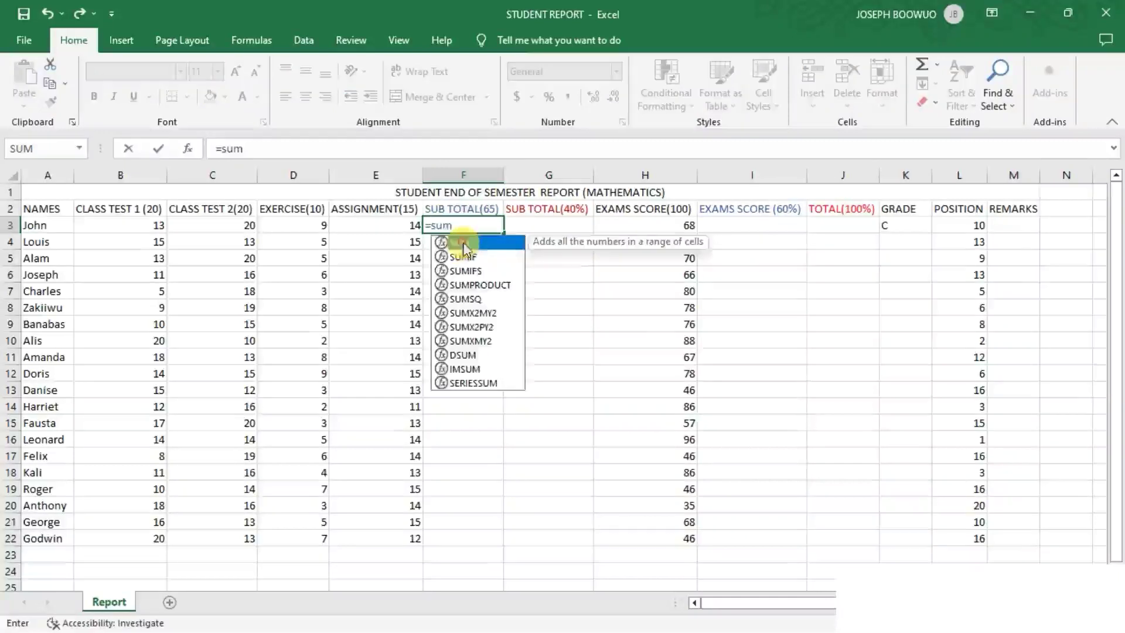
pyautogui.doubleClick(462, 242)
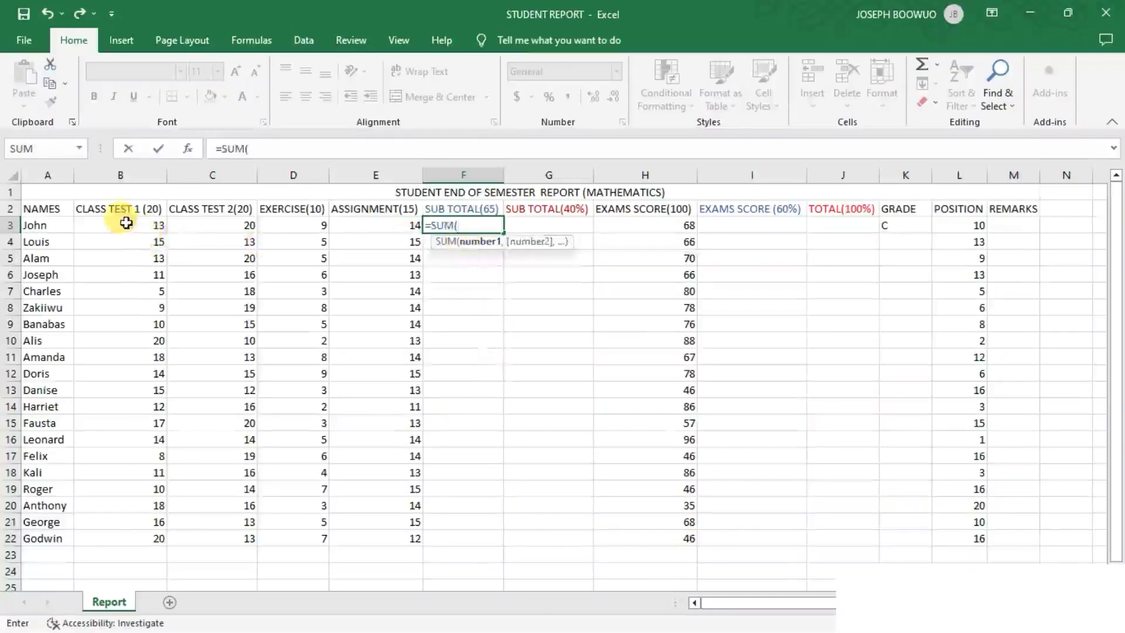
pyautogui.moveTo(124, 226); pyautogui.dragTo(370, 229)
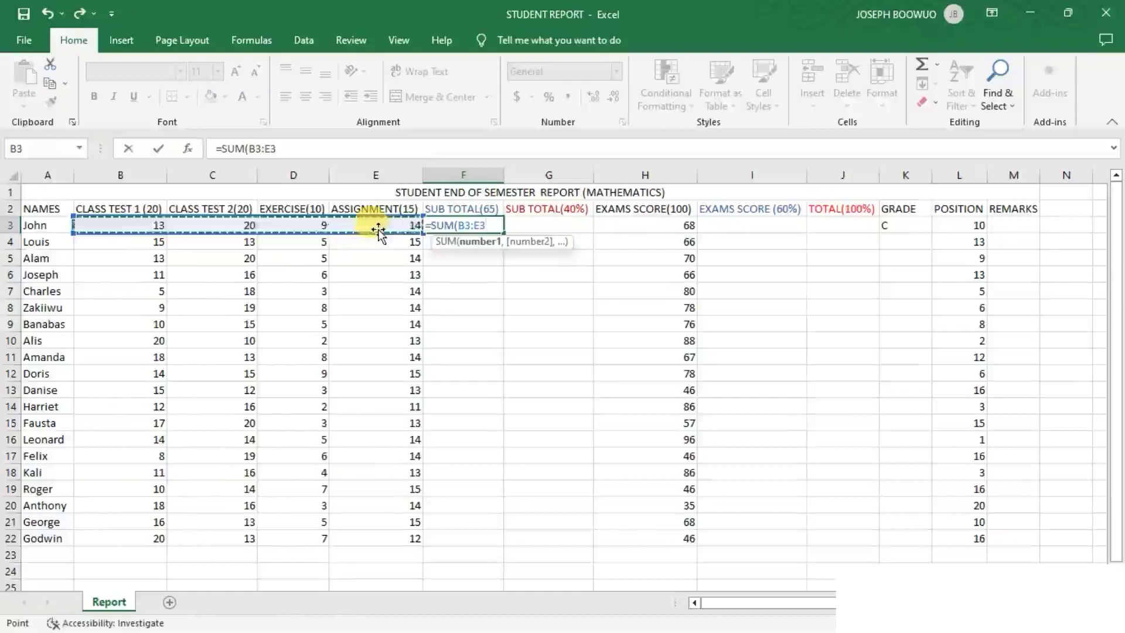
pyautogui.press('Return')
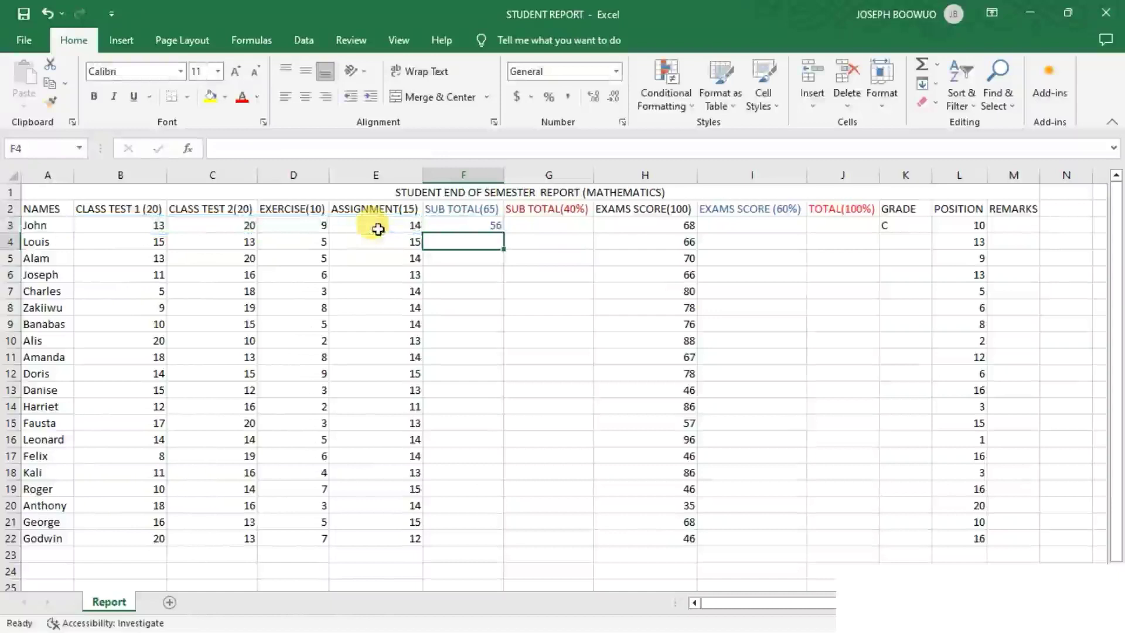
# Step: Autofill F3's =SUM(B3:E3) down to F22, giving subtotals from Louis's 48 to Godwin's 52
pyautogui.click(486, 227)
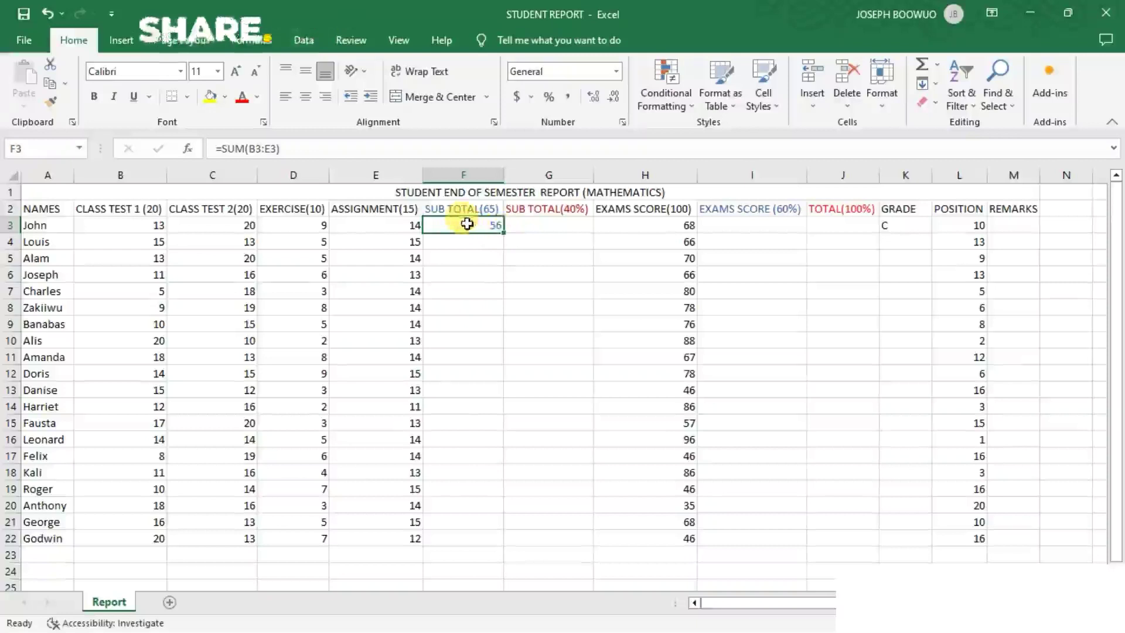
pyautogui.moveTo(467, 223); pyautogui.dragTo(467, 316)
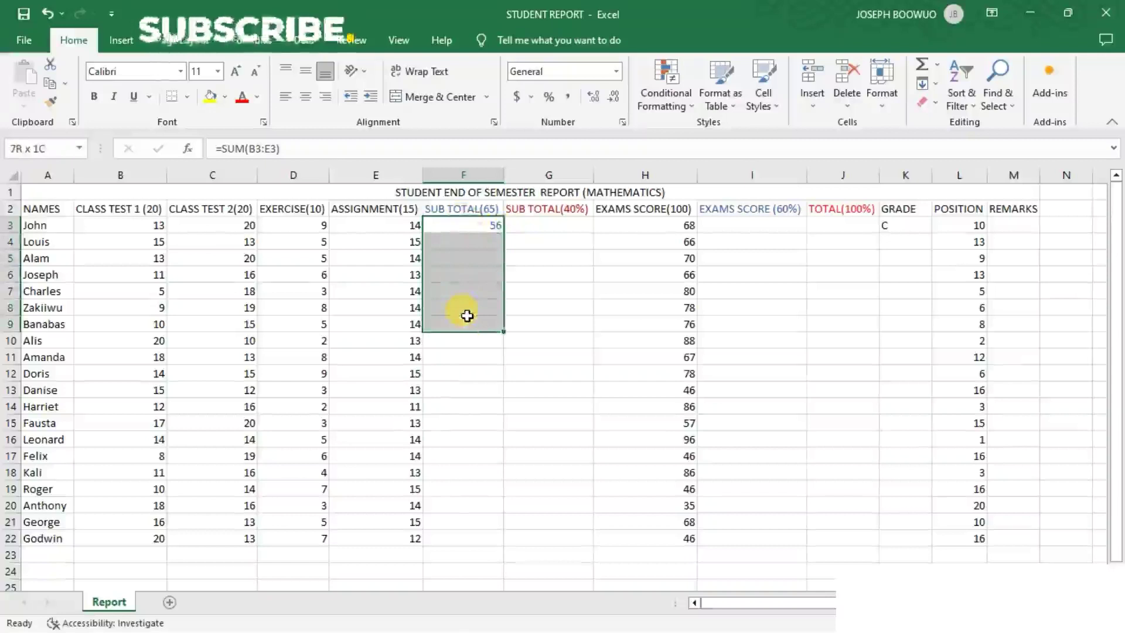
pyautogui.moveTo(467, 316); pyautogui.dragTo(461, 257)
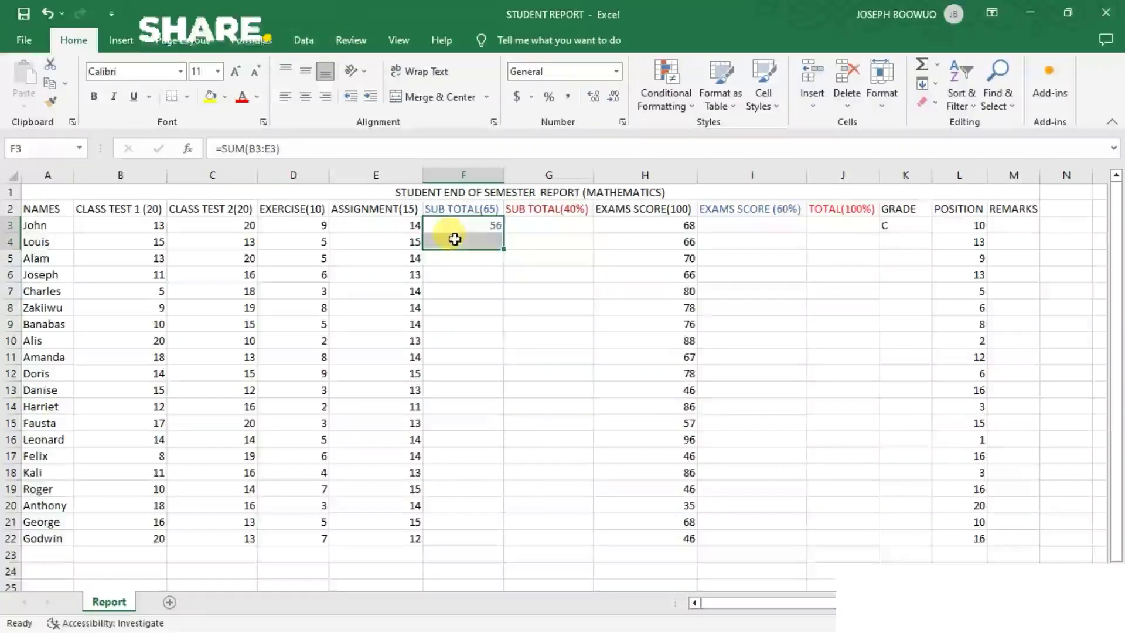
pyautogui.moveTo(455, 239); pyautogui.dragTo(461, 236)
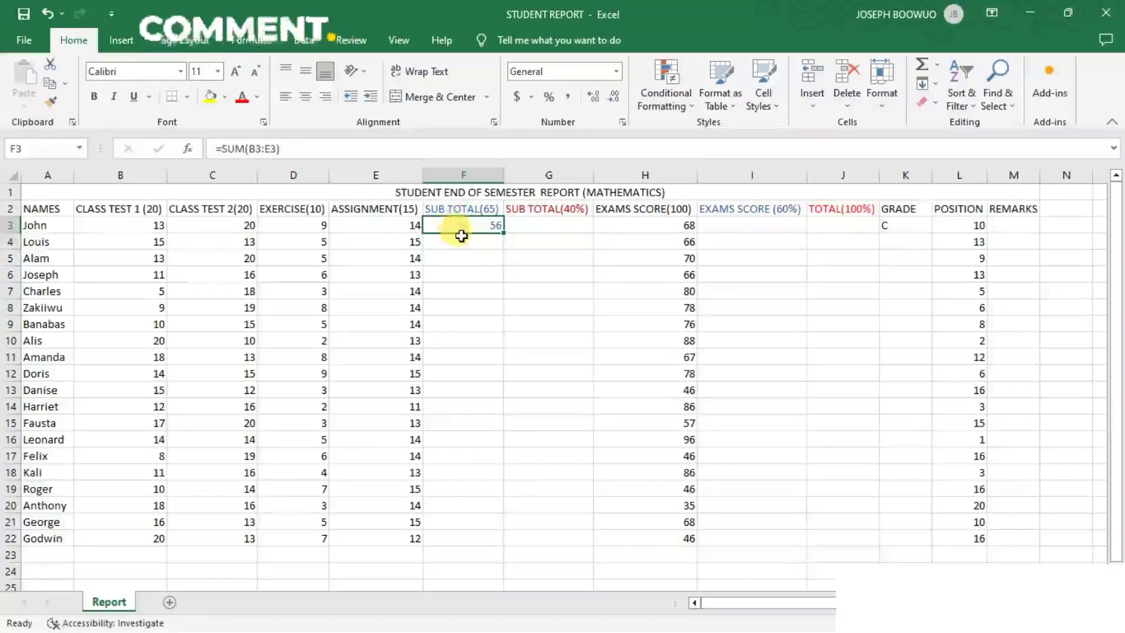
pyautogui.moveTo(462, 235)
pyautogui.mouseDown()
pyautogui.moveTo(516, 241)
pyautogui.moveTo(466, 234)
pyautogui.mouseUp()
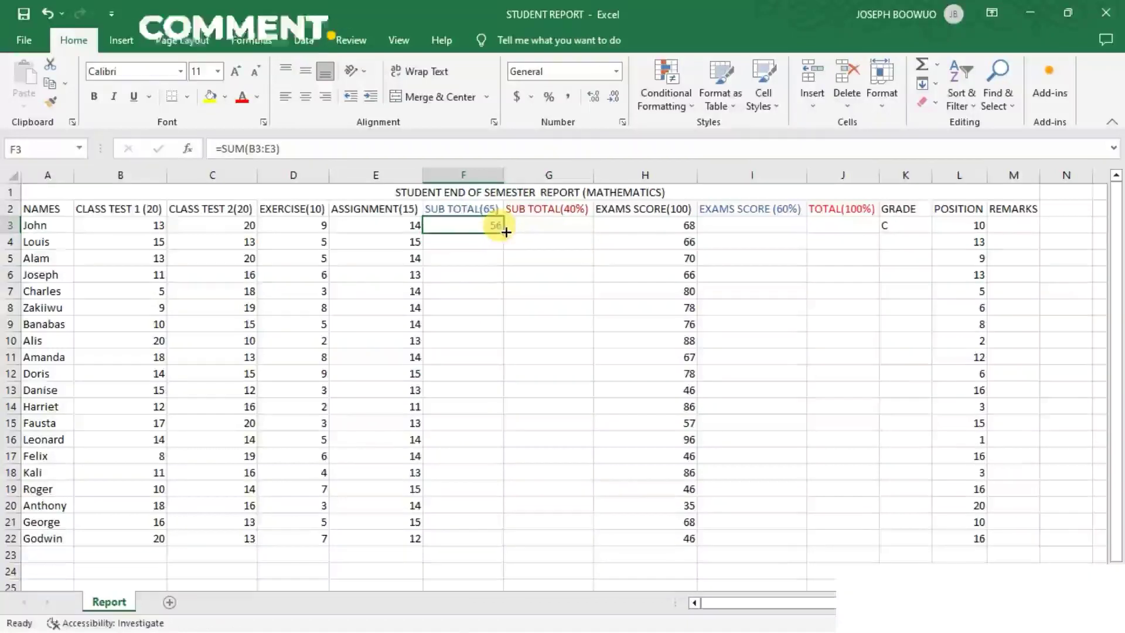
pyautogui.moveTo(505, 231); pyautogui.dragTo(489, 602)
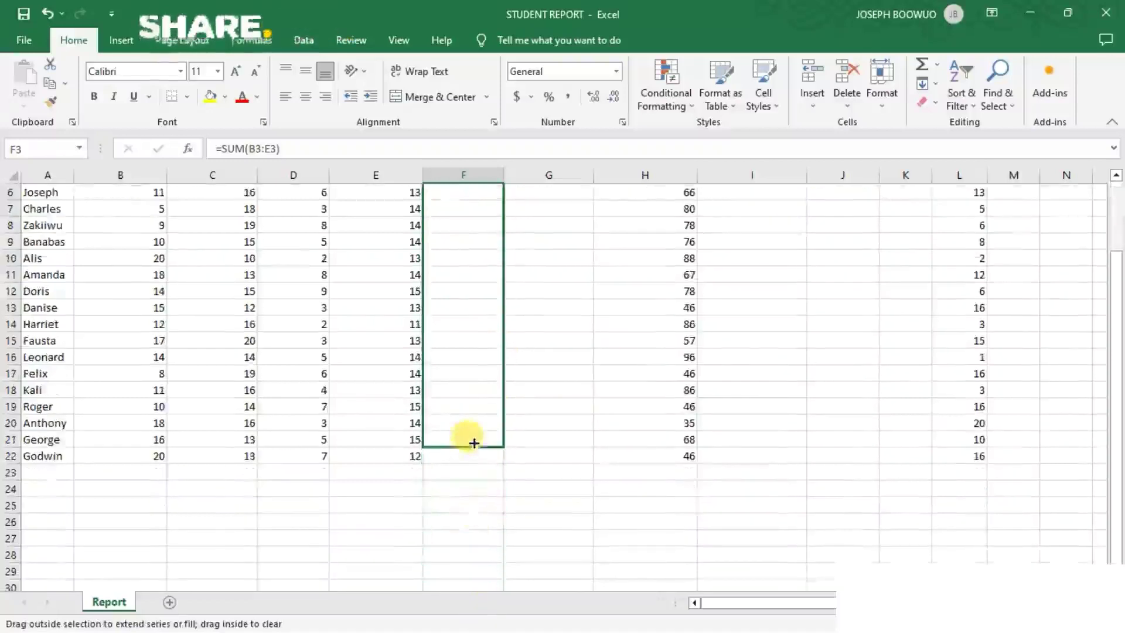
pyautogui.moveTo(490, 603); pyautogui.dragTo(479, 463)
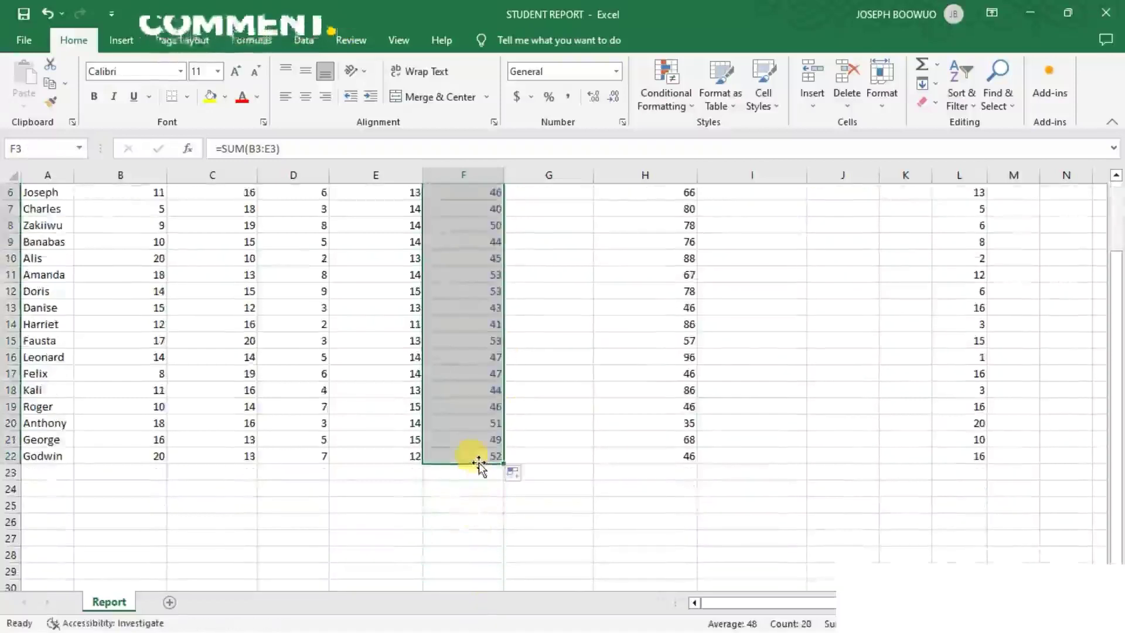
pyautogui.scroll(2, 564, 391)
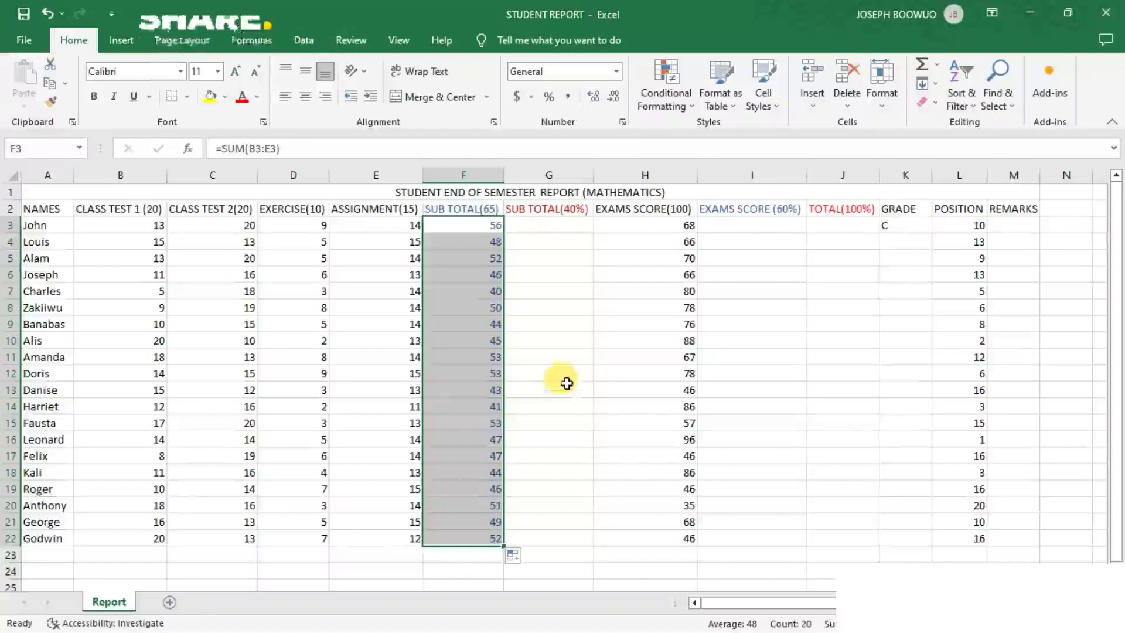
# Step: Enter =(F3/65)*40 in G3, giving John a 40% subtotal of 34.46153846
pyautogui.click(555, 228)
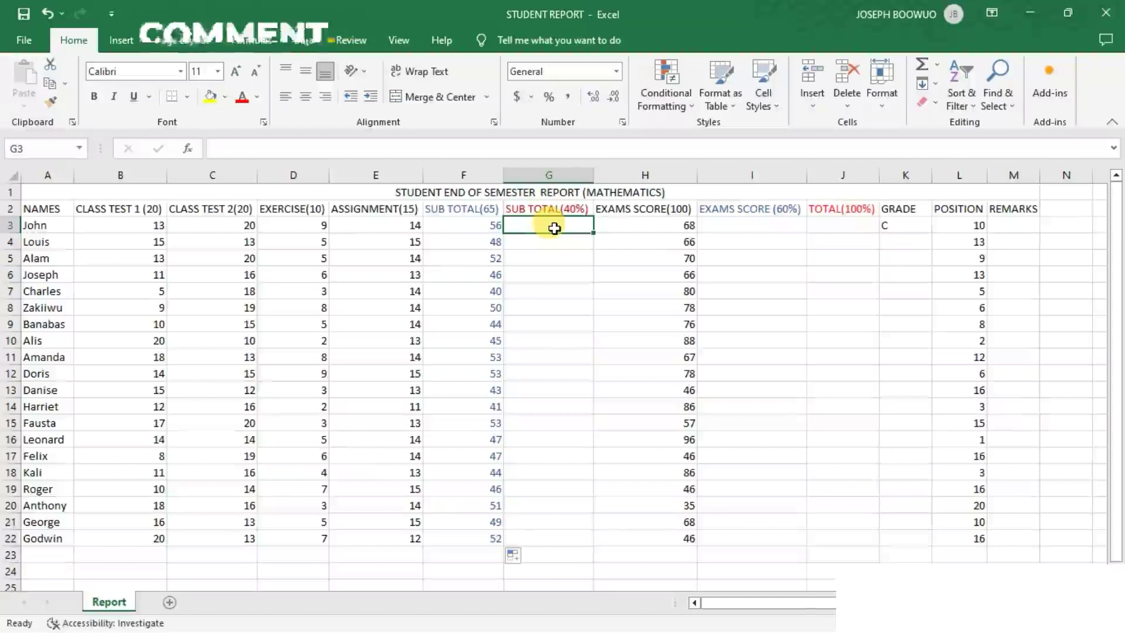
pyautogui.write('=')
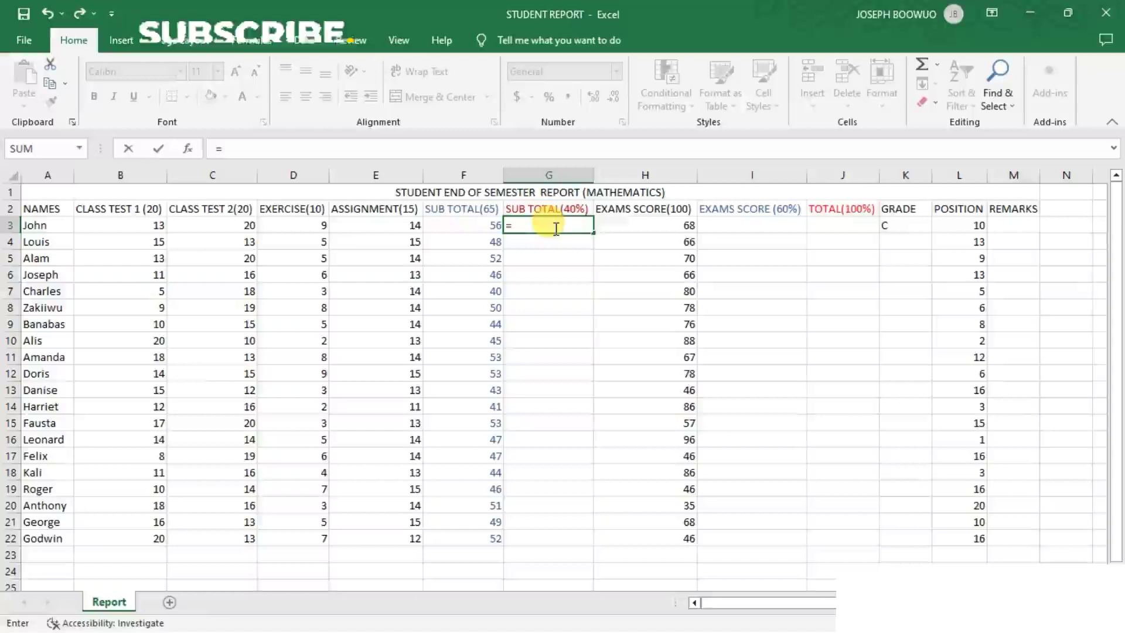
pyautogui.write('9')
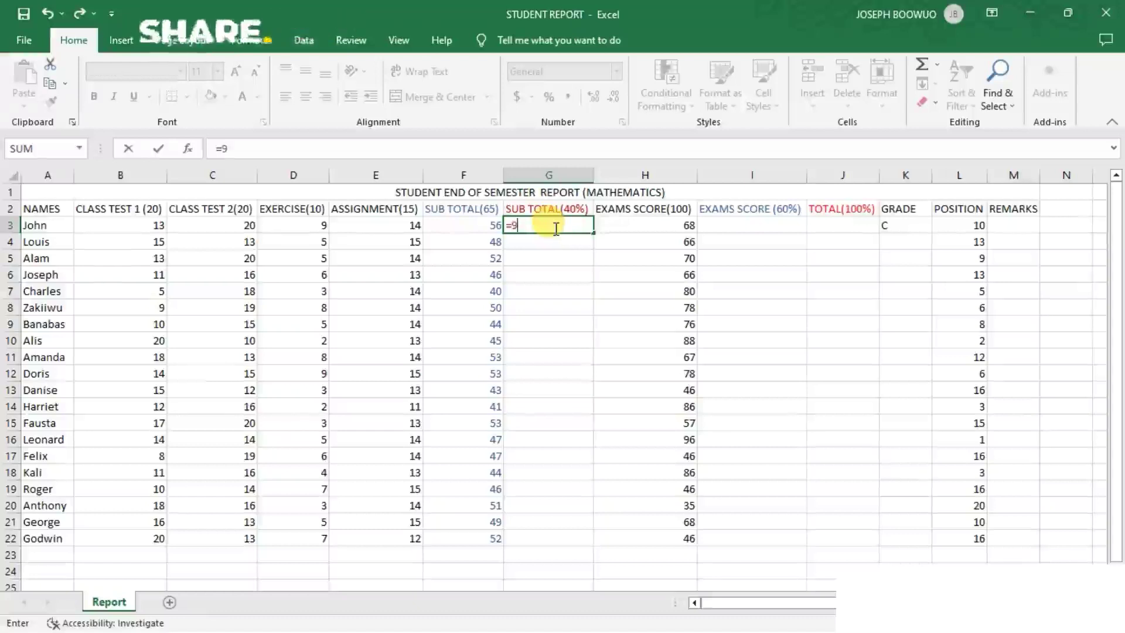
pyautogui.write('(')
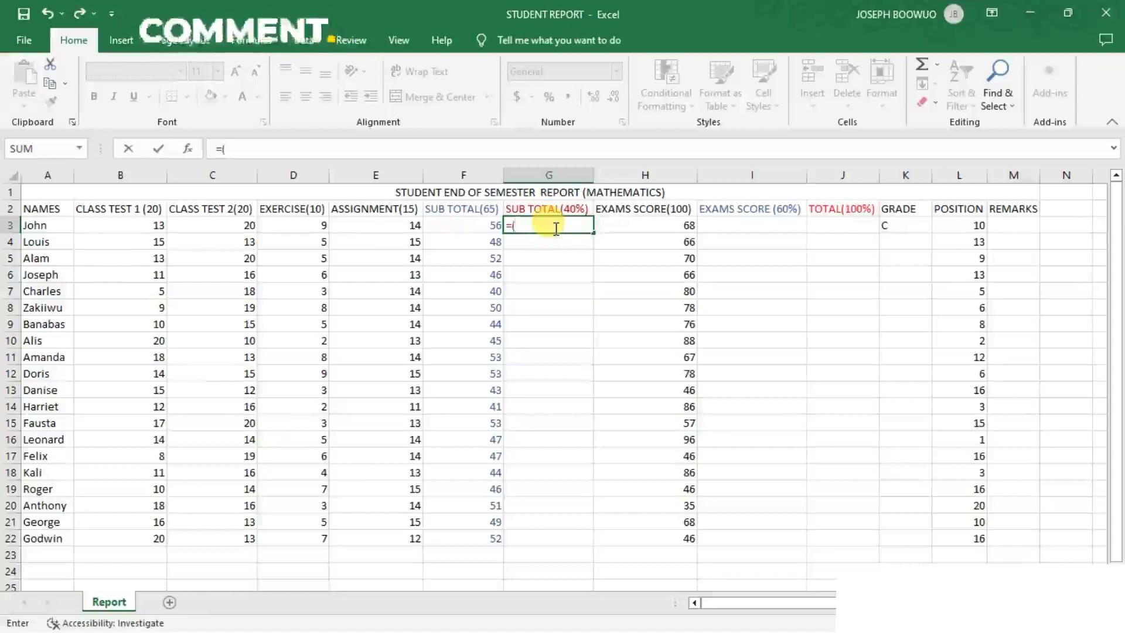
pyautogui.click(457, 225)
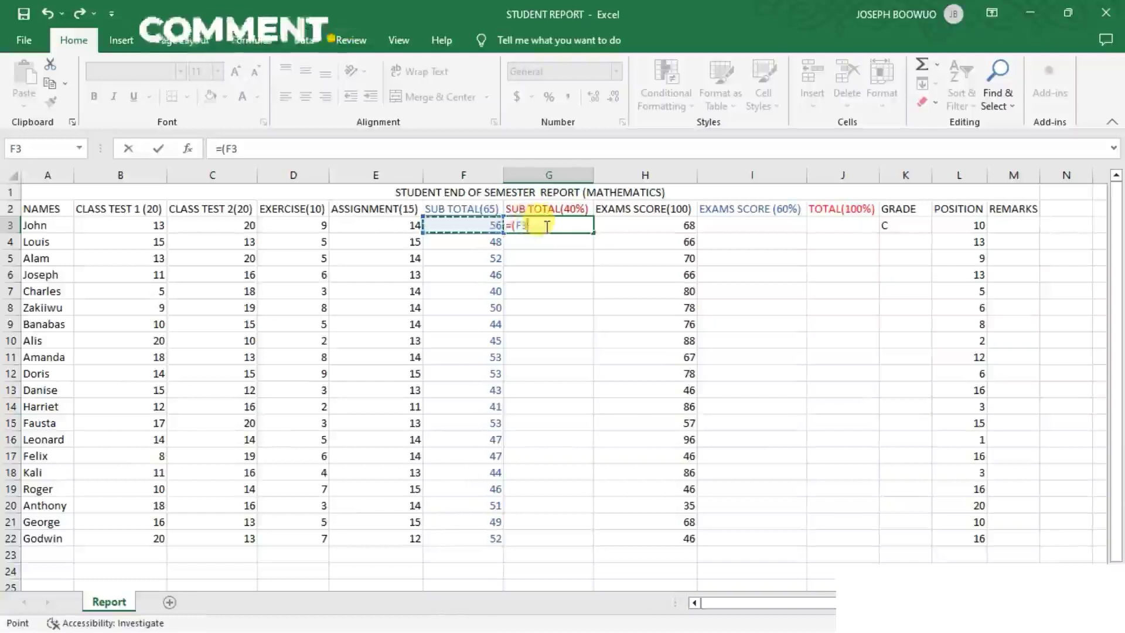
pyautogui.write('/65)*')
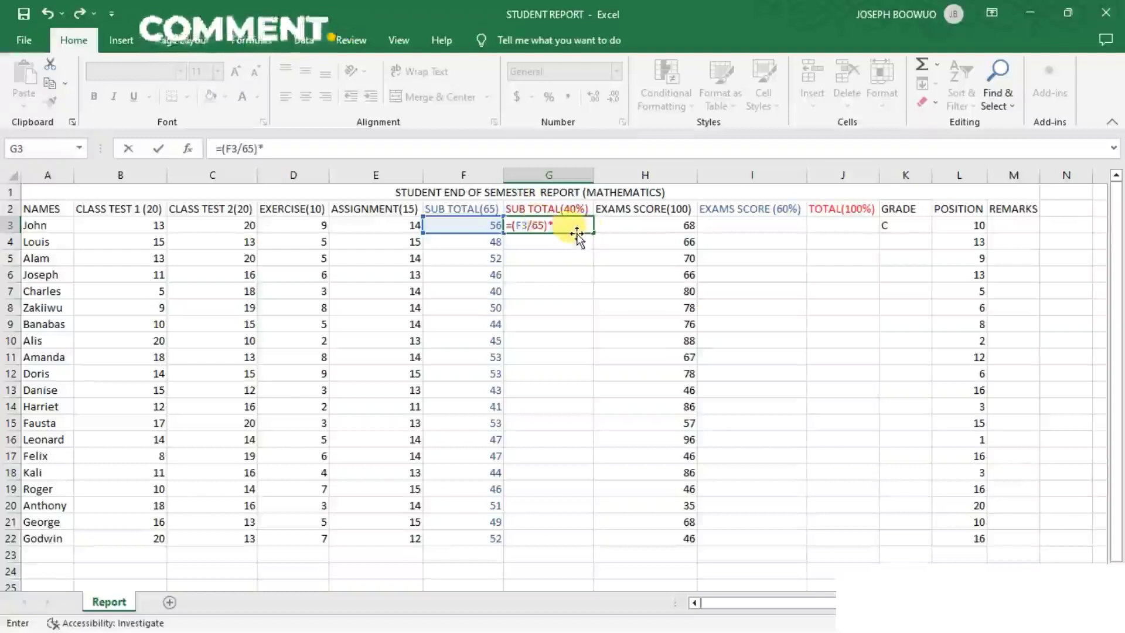
pyautogui.write('40')
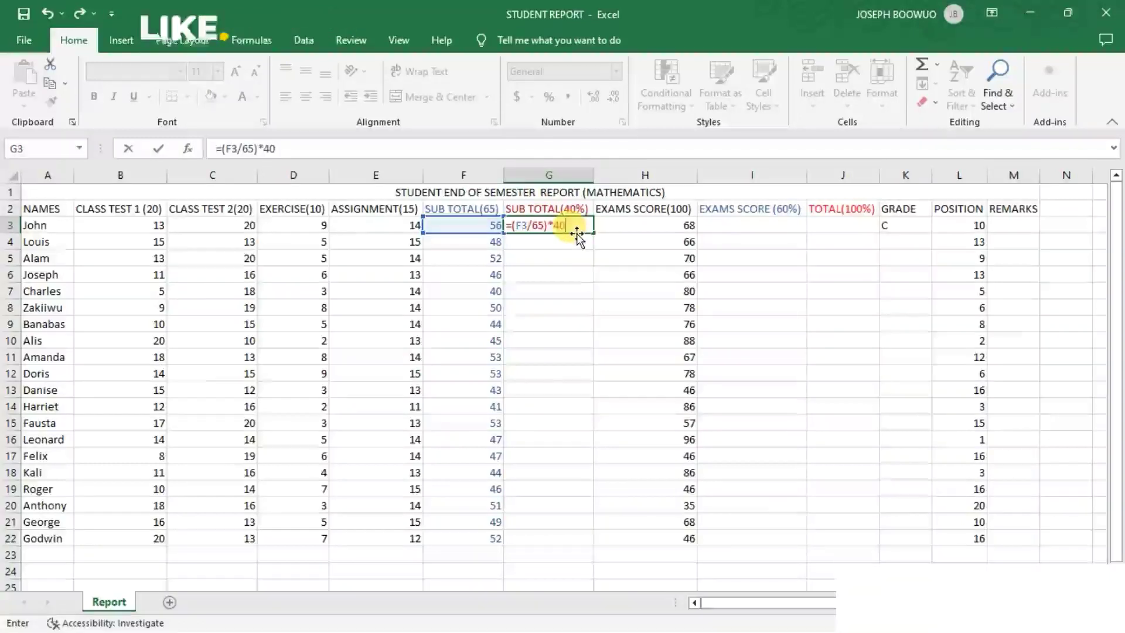
pyautogui.press('Return')
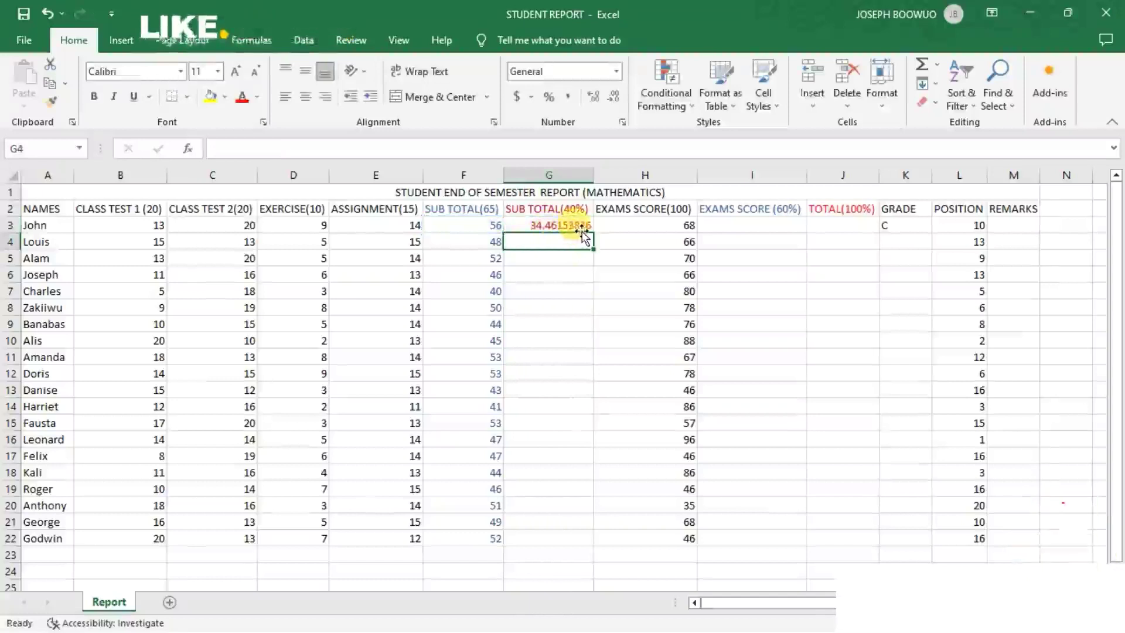
# Step: Autofill G3's scaled-subtotal formula down to G22 for all twenty students
pyautogui.click(567, 227)
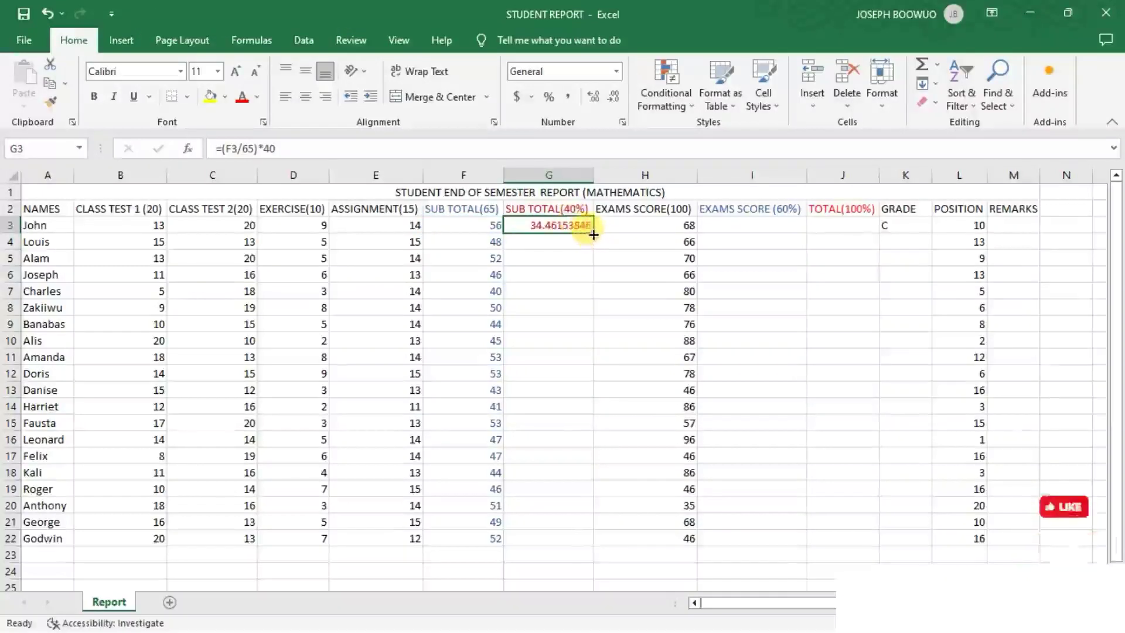
pyautogui.moveTo(596, 238); pyautogui.dragTo(580, 540)
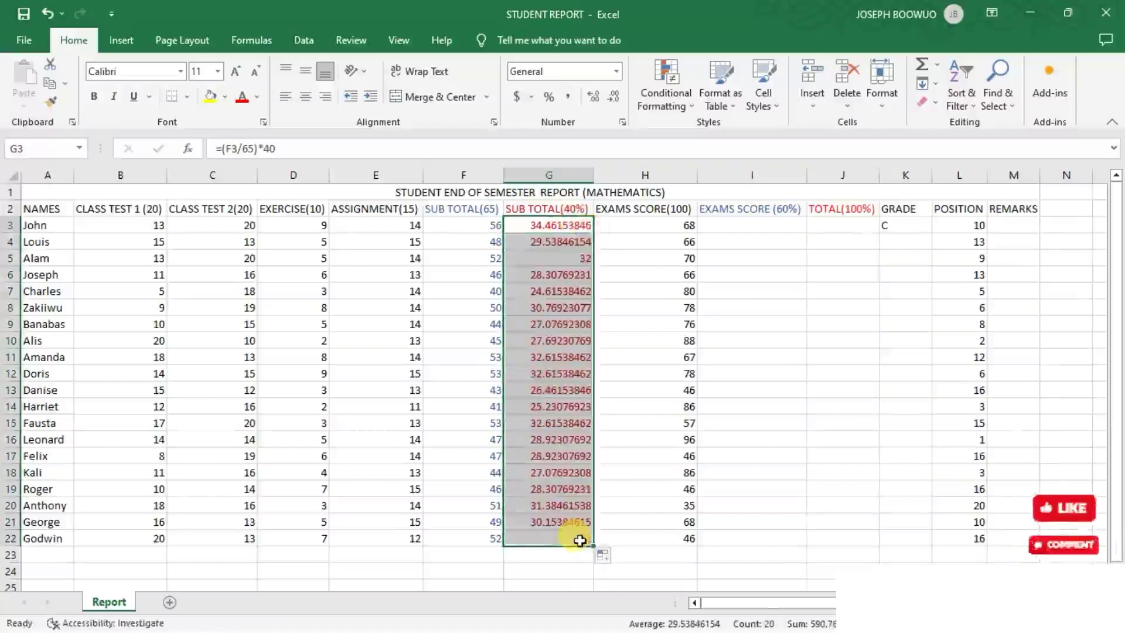
pyautogui.press('Right')
pyautogui.press('Right')
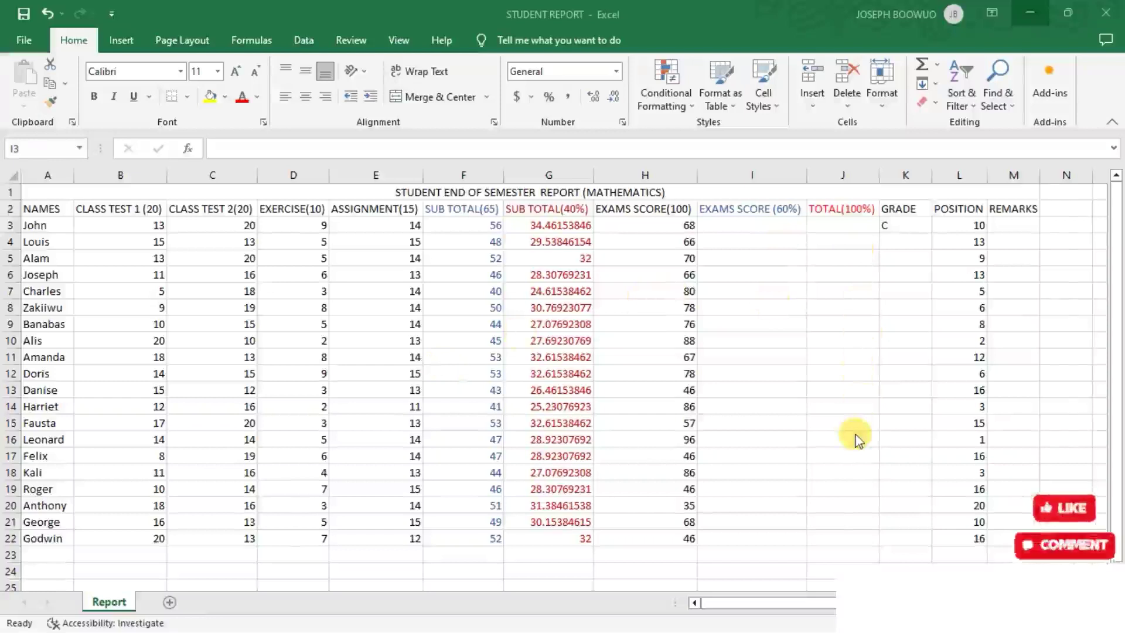
# Step: Enter =(H3/100)*60 in I3 for John's 60% exam score
pyautogui.click(727, 225)
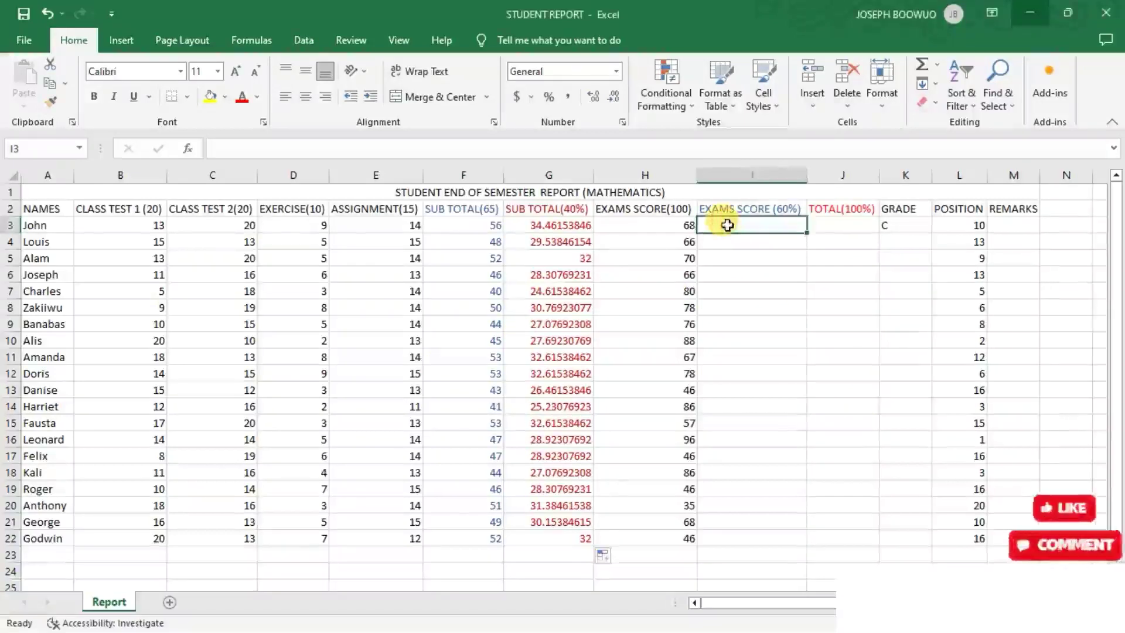
pyautogui.write('=(')
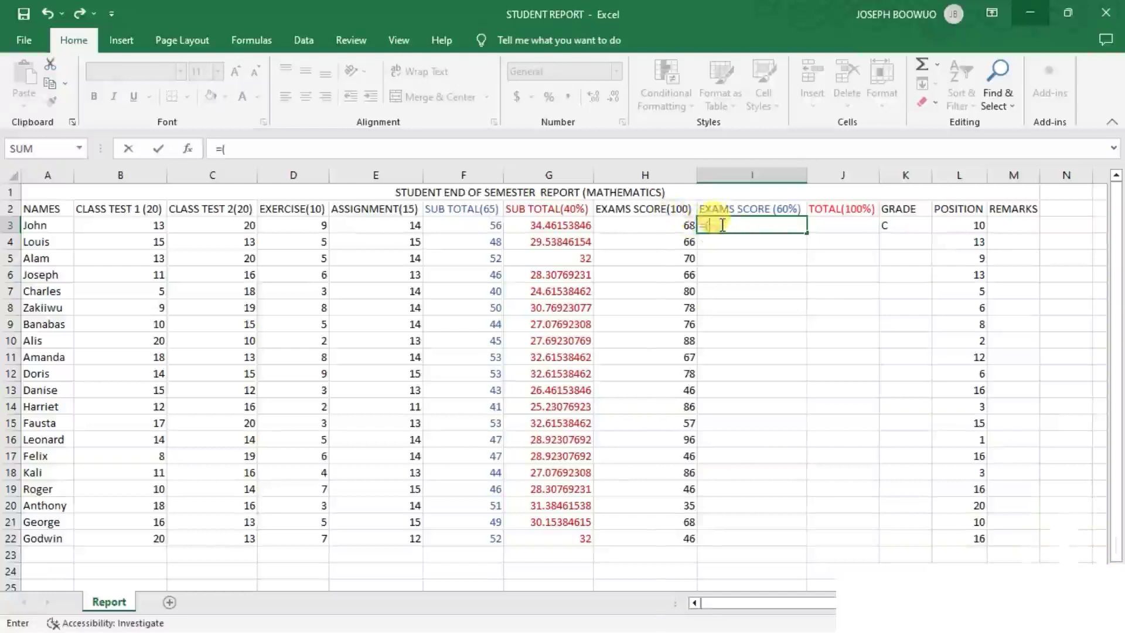
pyautogui.click(668, 227)
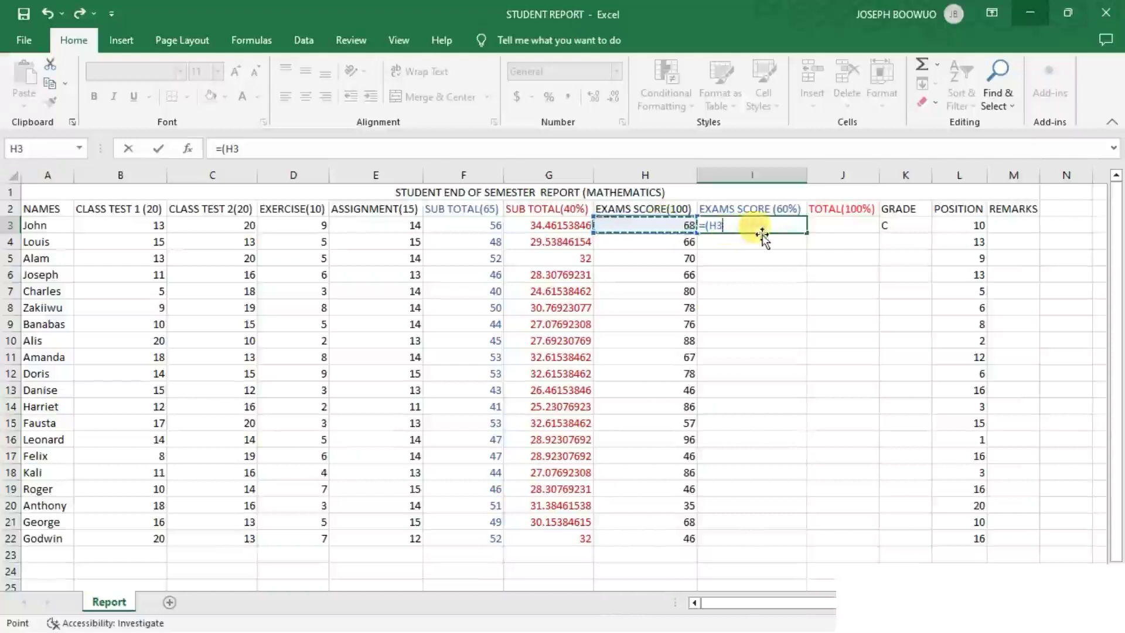
pyautogui.write('?')
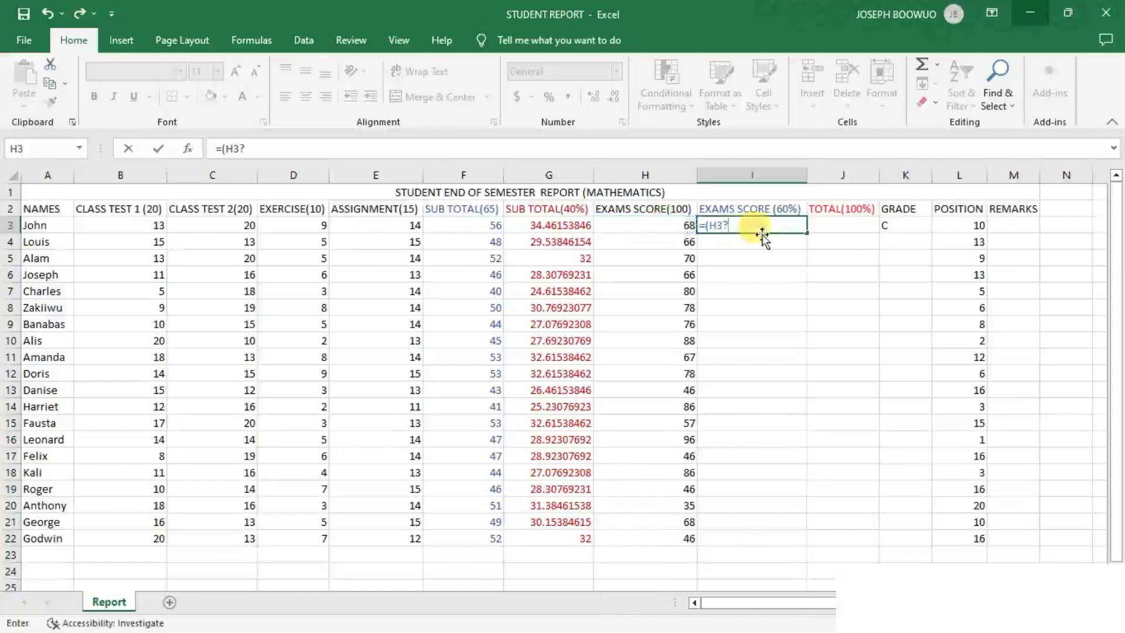
pyautogui.press('BackSpace')
pyautogui.write('/100')
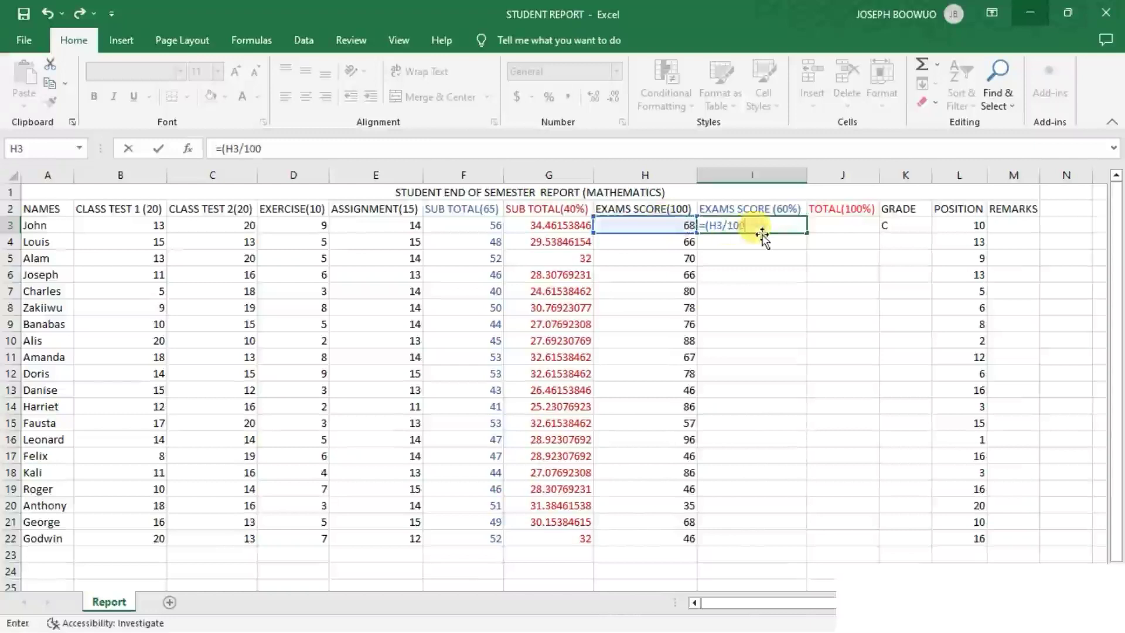
pyautogui.write(')*60')
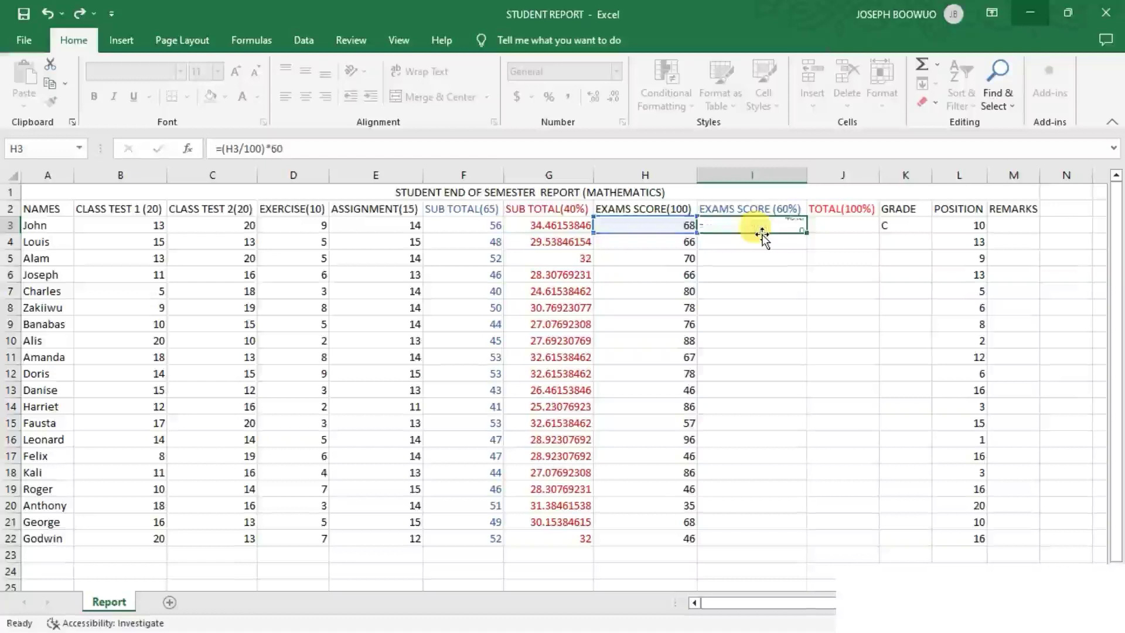
pyautogui.press('Return')
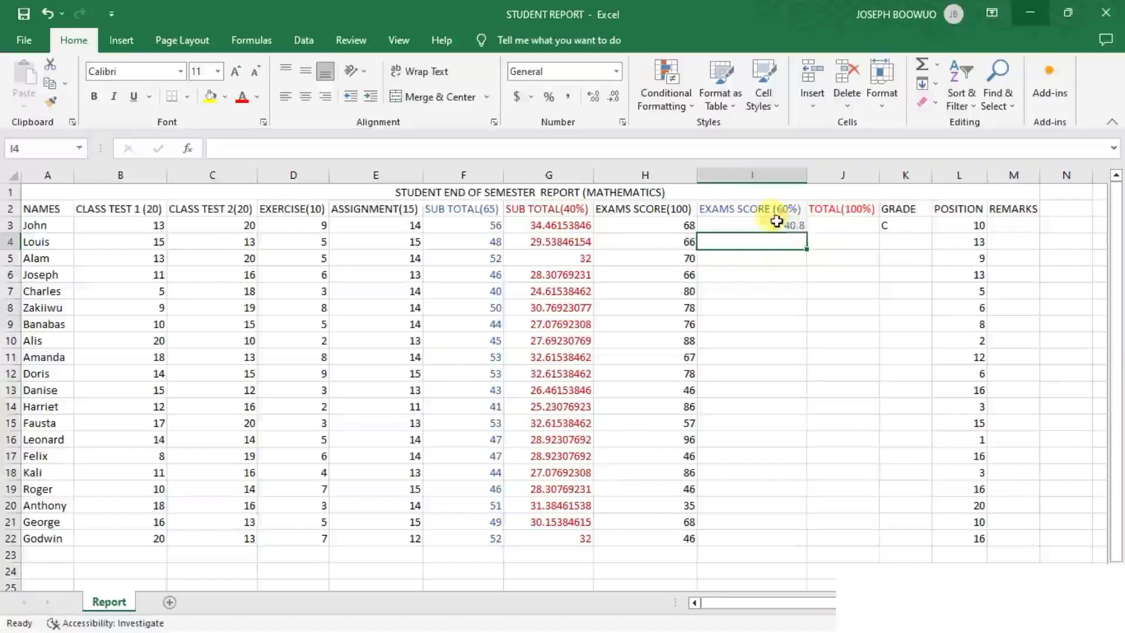
# Step: Convert the H3 reference in I3 to its value, making it =(68/100)*60
pyautogui.click(775, 225)
pyautogui.doubleClick(774, 225)
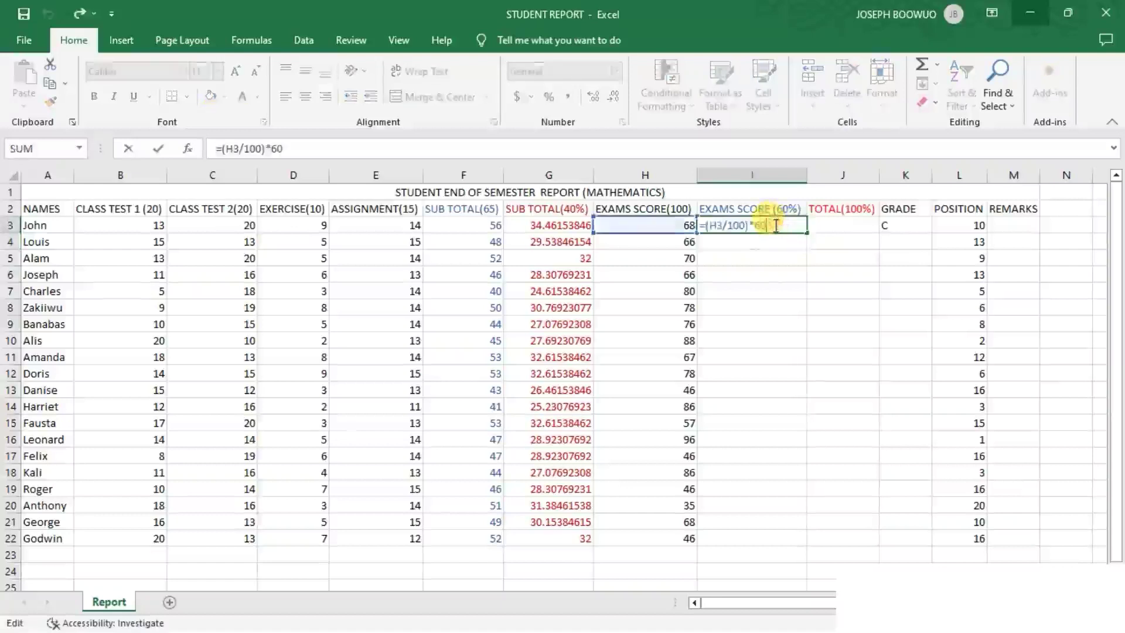
pyautogui.click(721, 225)
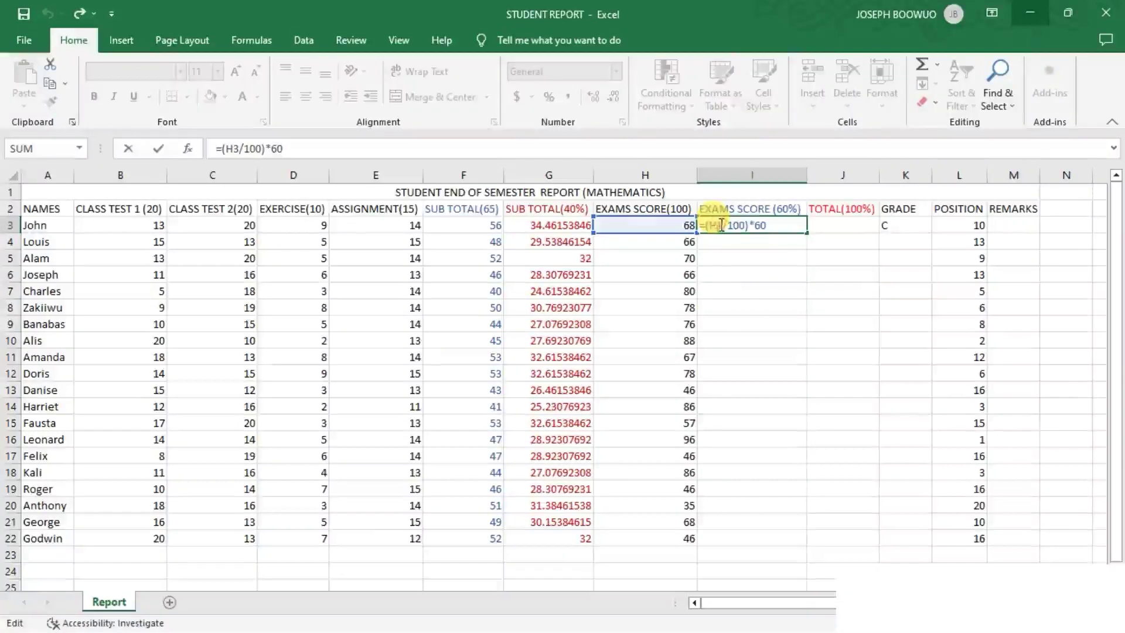
pyautogui.moveTo(725, 225); pyautogui.dragTo(713, 225)
pyautogui.press('F9')
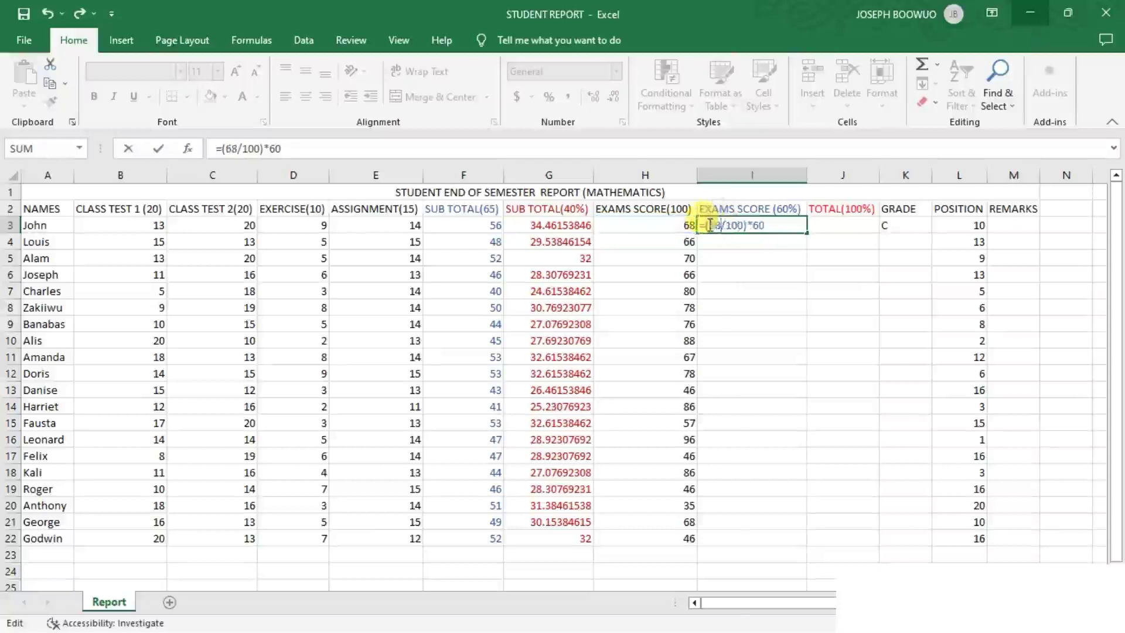
pyautogui.press('Return')
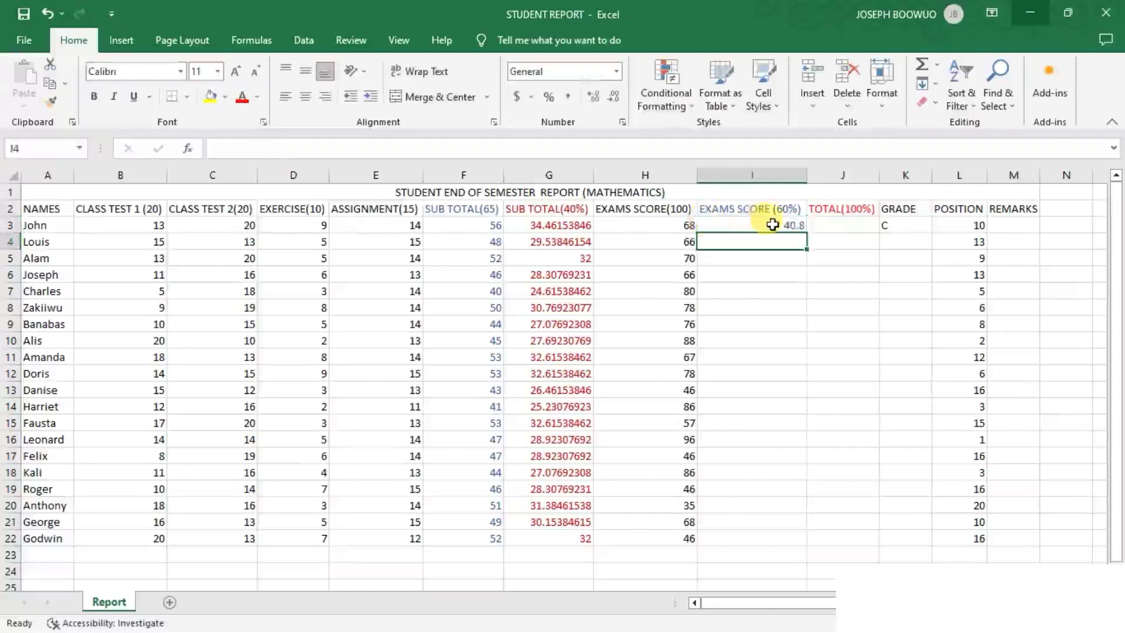
# Step: Autofill I3 down to I9, then undo the fill
pyautogui.click(772, 225)
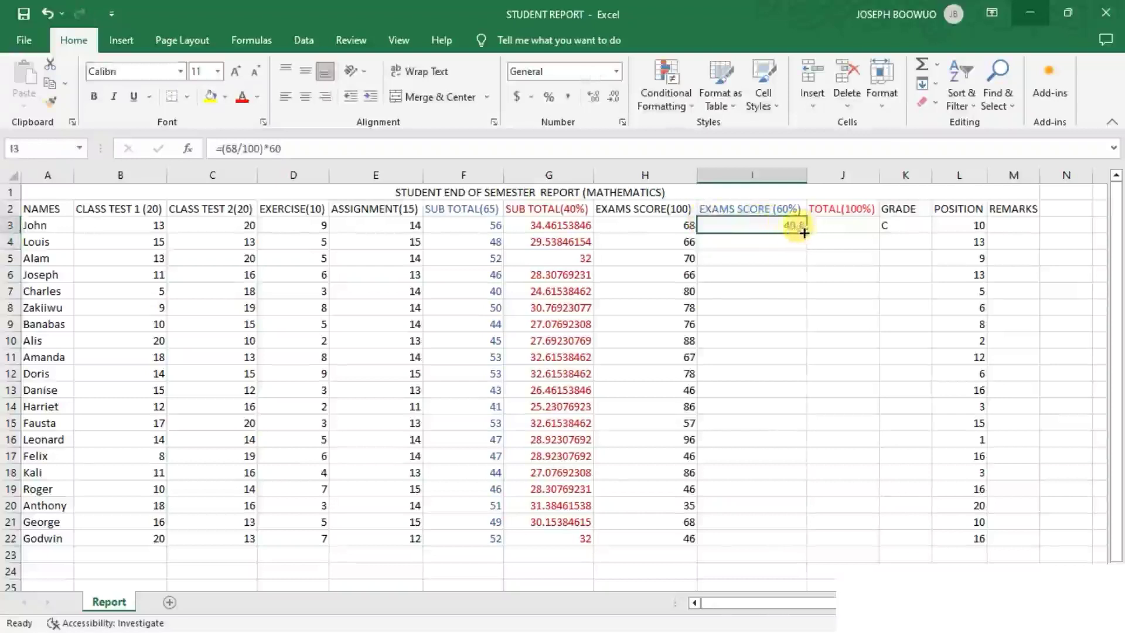
pyautogui.moveTo(804, 233); pyautogui.dragTo(803, 337)
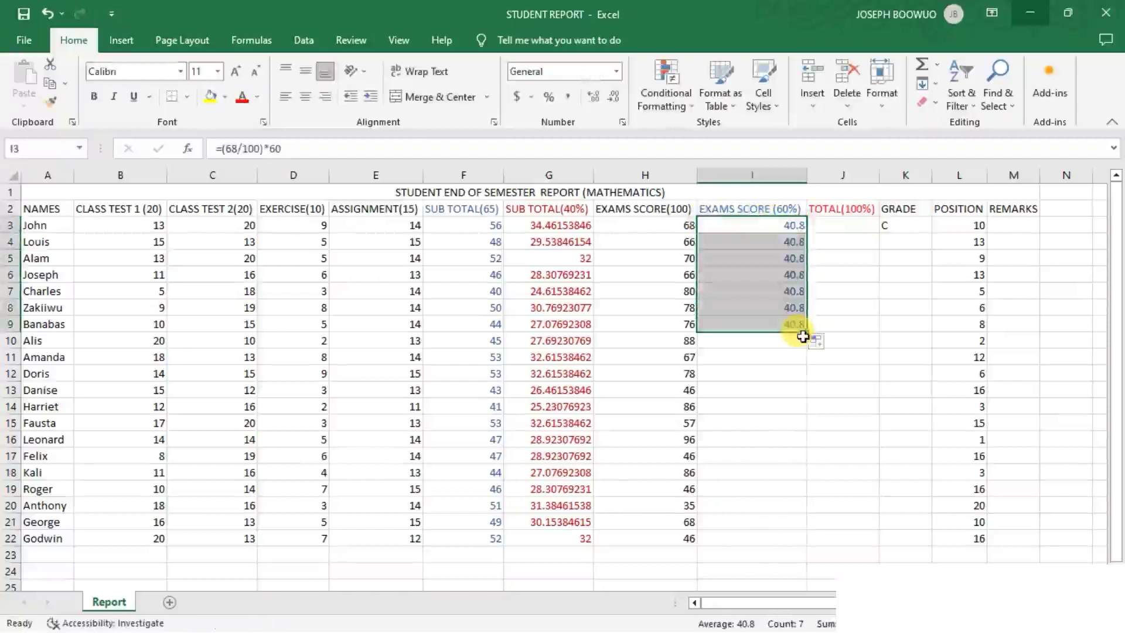
pyautogui.hotkey('ctrl', 'z')
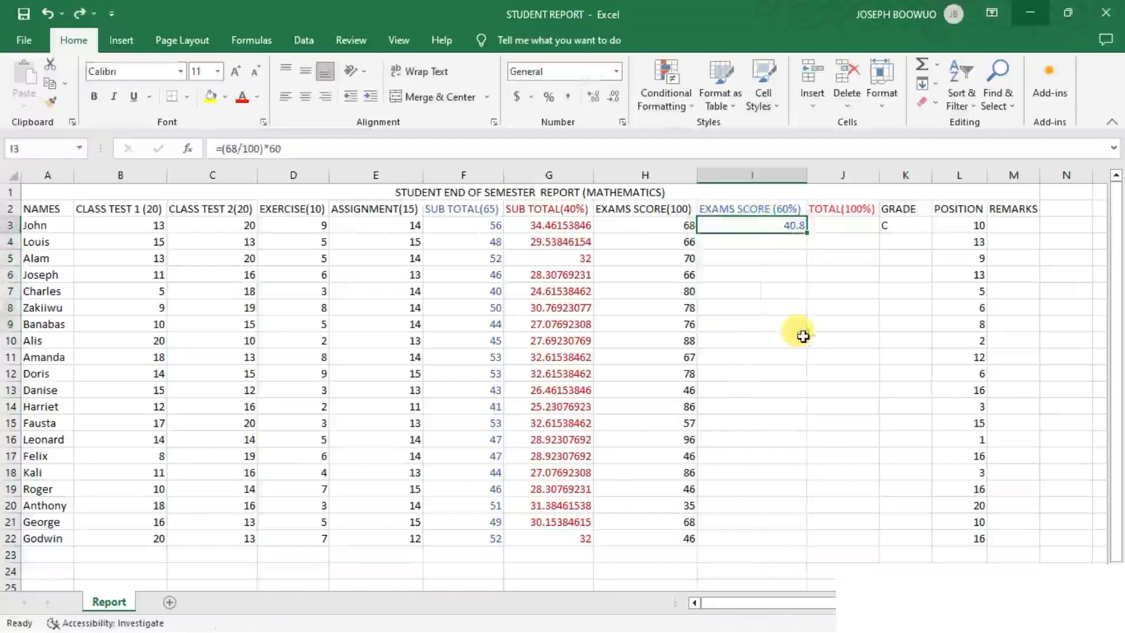
# Step: Replace the fixed 68 in I3 with the H3 reference, restoring =(H3/100)*60
pyautogui.doubleClick(797, 222)
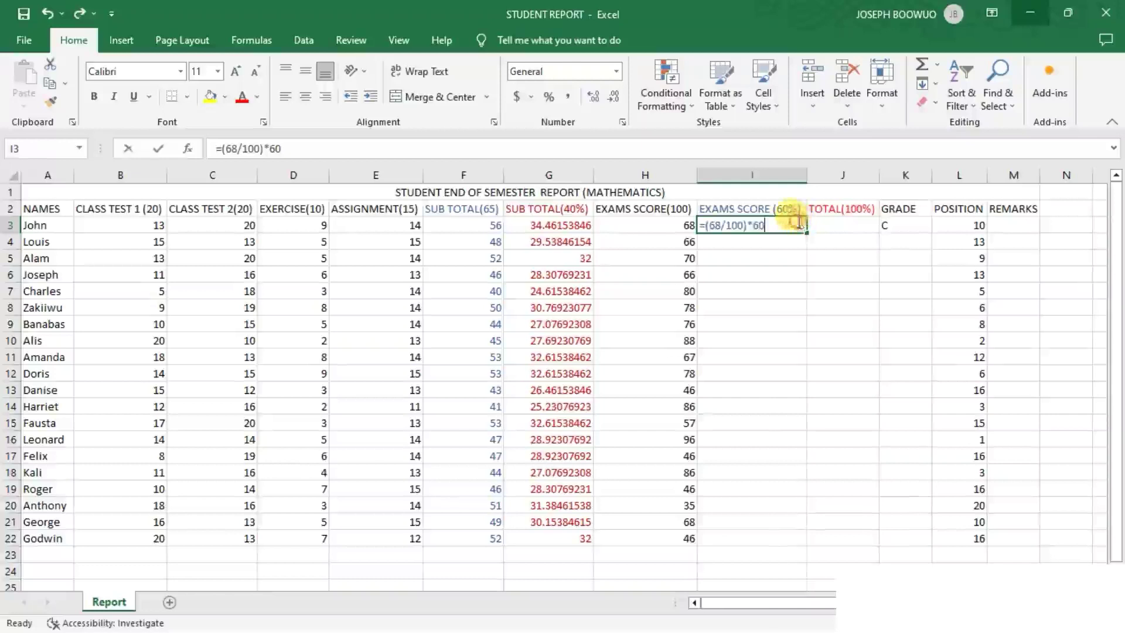
pyautogui.doubleClick(717, 225)
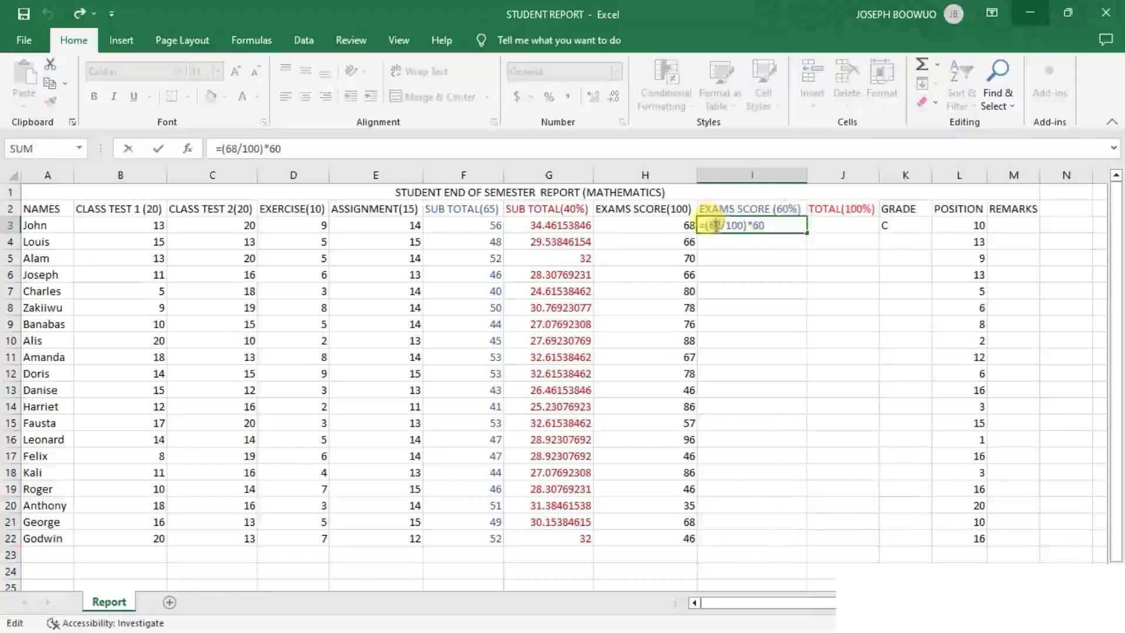
pyautogui.click(662, 225)
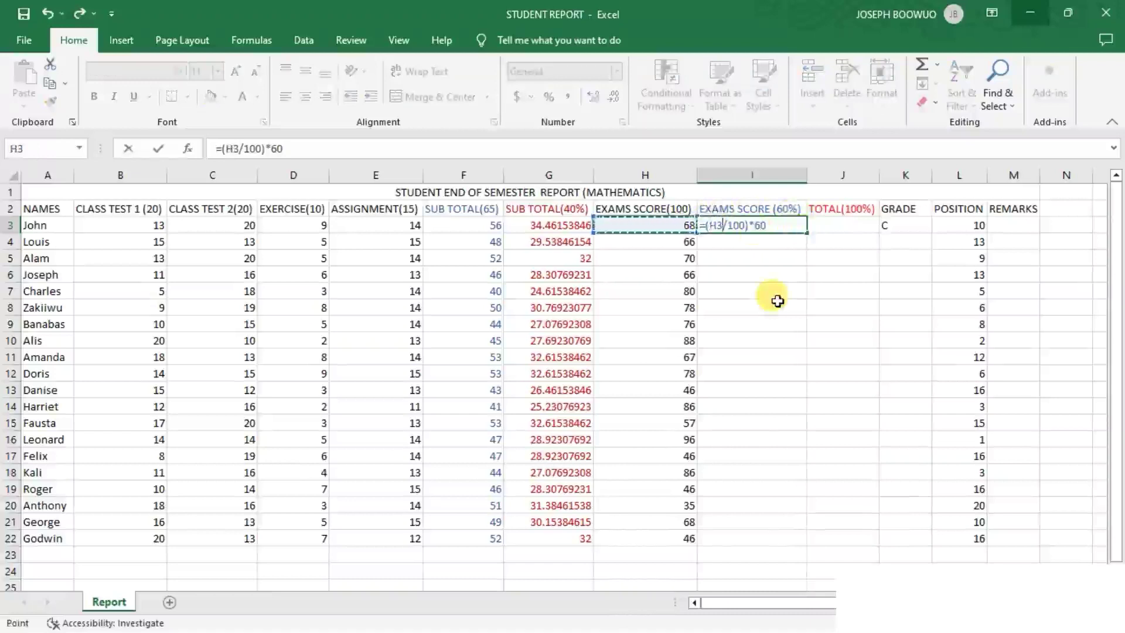
pyautogui.press('Return')
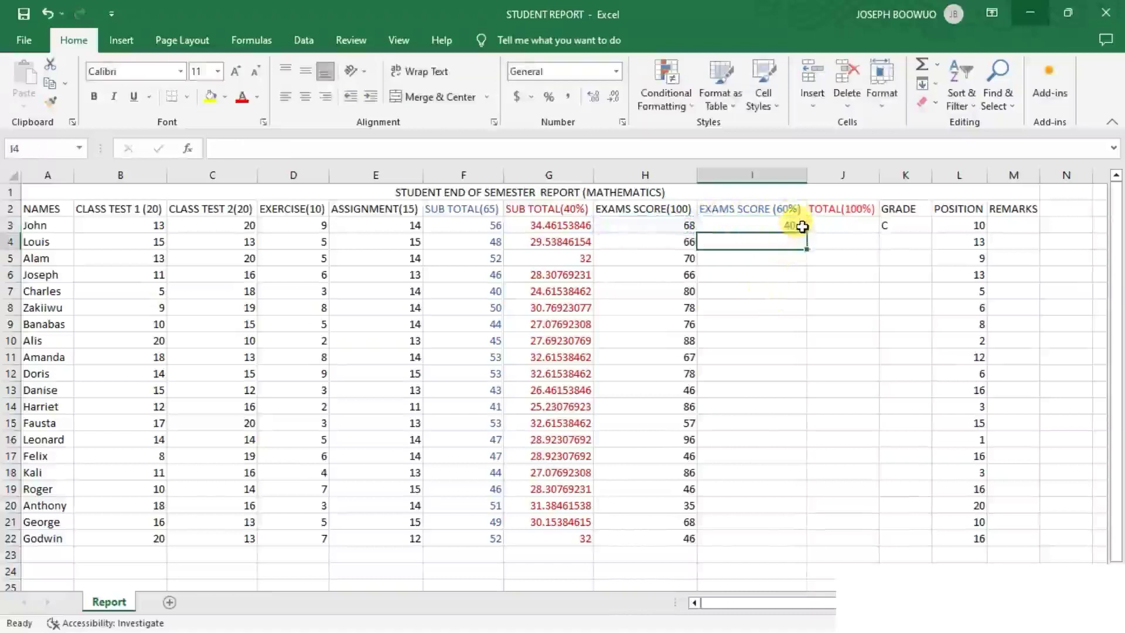
# Step: Autofill I3 down to Leonard's row I16, then undo the fill
pyautogui.click(802, 226)
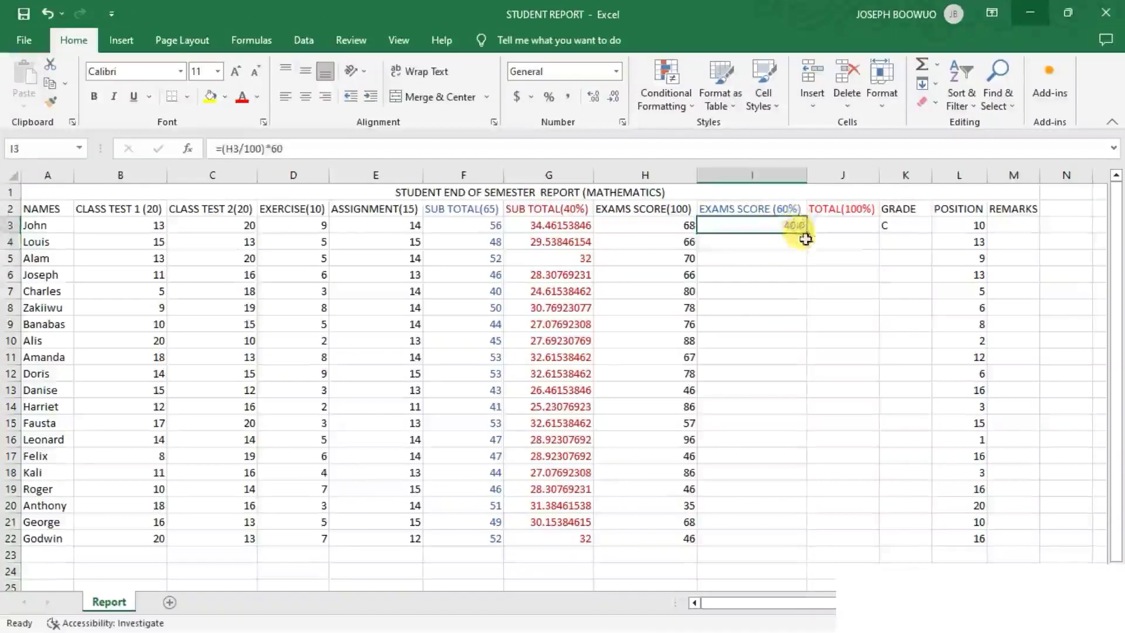
pyautogui.moveTo(805, 233); pyautogui.dragTo(806, 445)
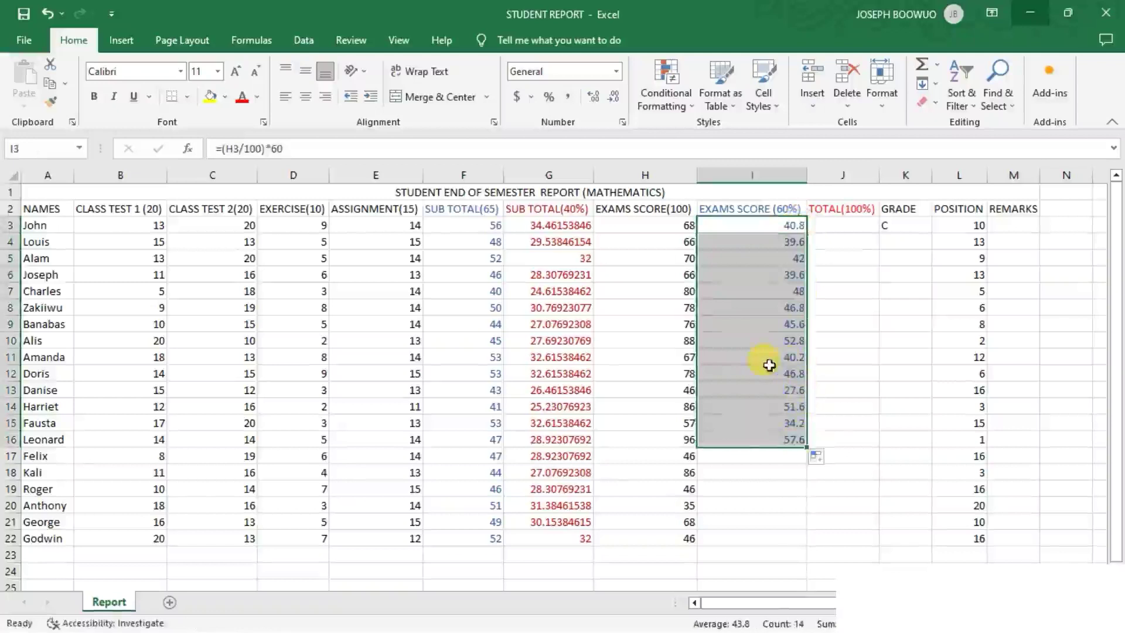
pyautogui.hotkey('ctrl', 'z')
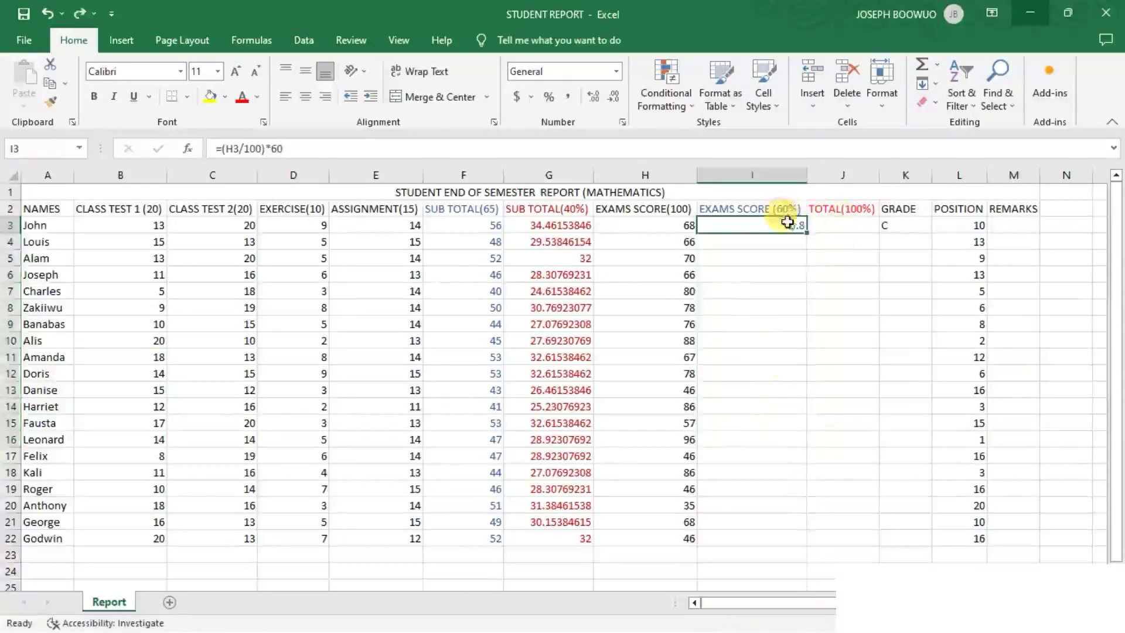
# Step: Rewrite I3 as =H3*0.6, giving John 40.8
pyautogui.doubleClick(787, 222)
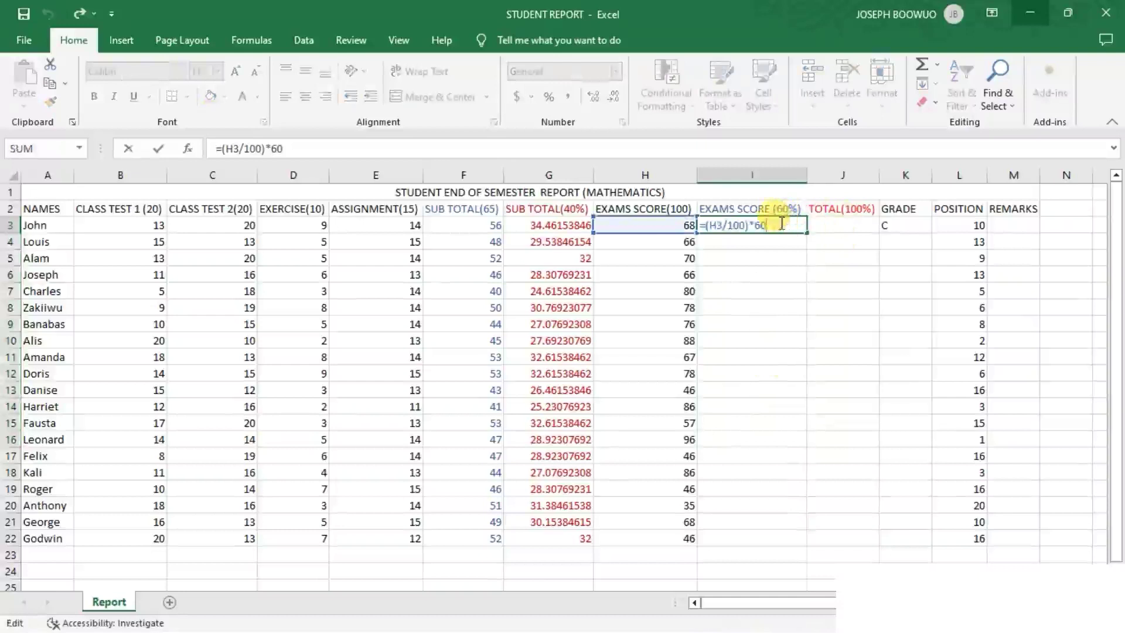
pyautogui.moveTo(769, 226); pyautogui.dragTo(709, 229)
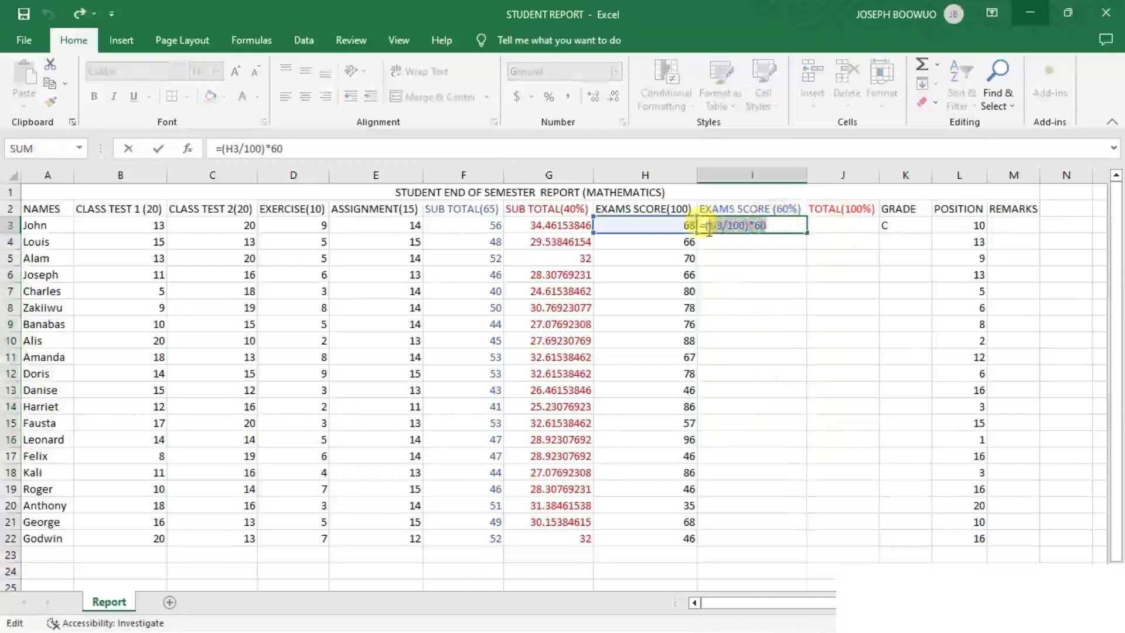
pyautogui.press('BackSpace')
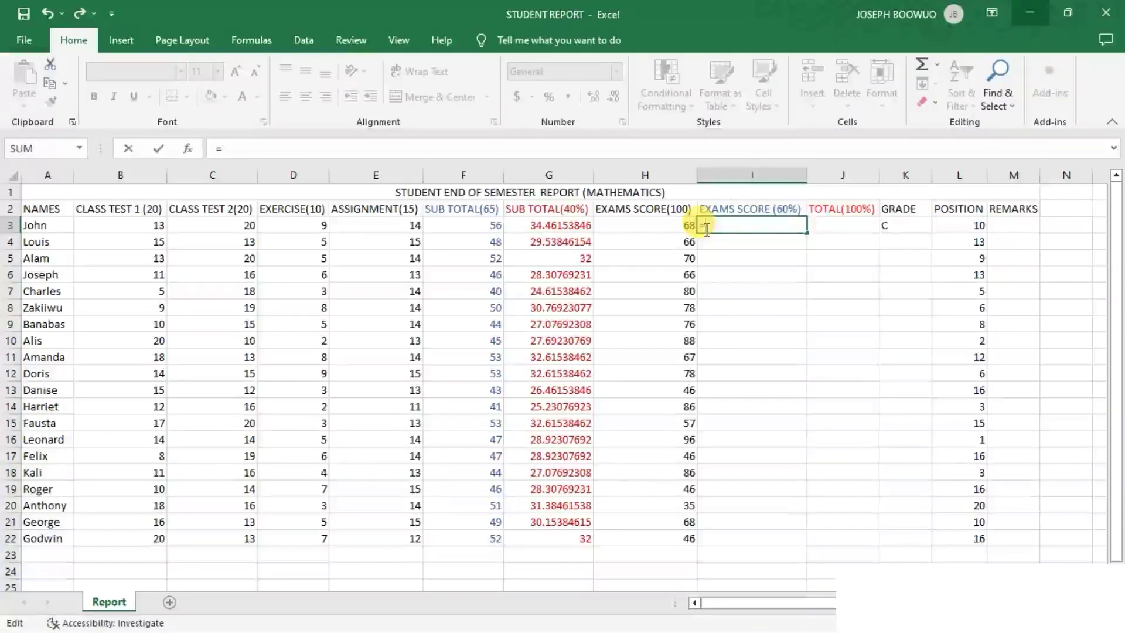
pyautogui.click(668, 226)
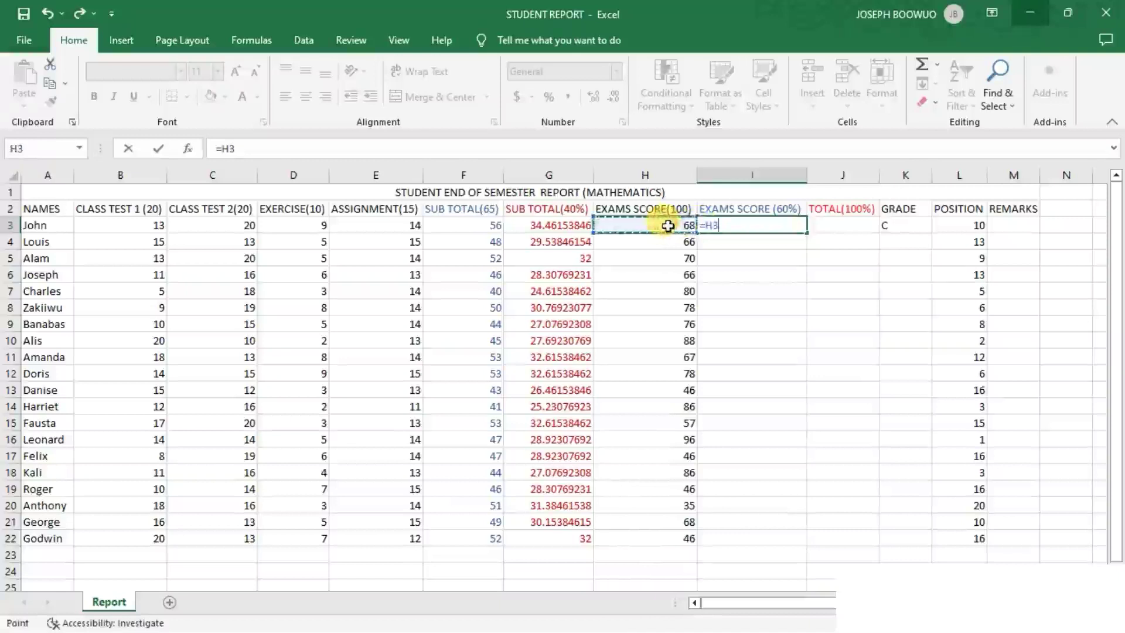
pyautogui.write('*')
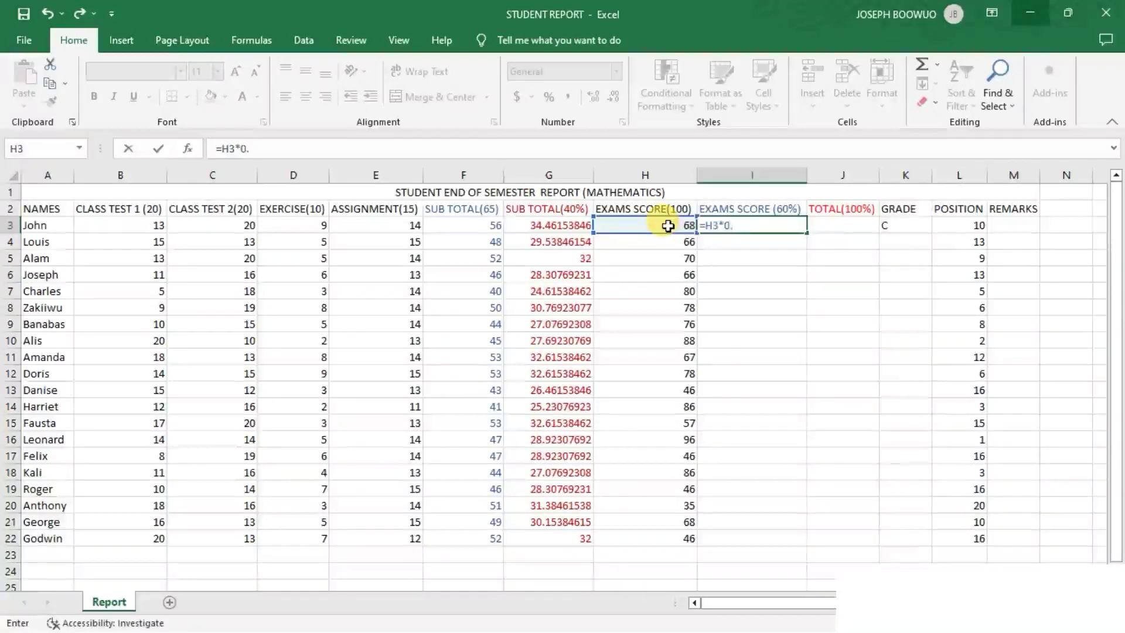
pyautogui.press('Return')
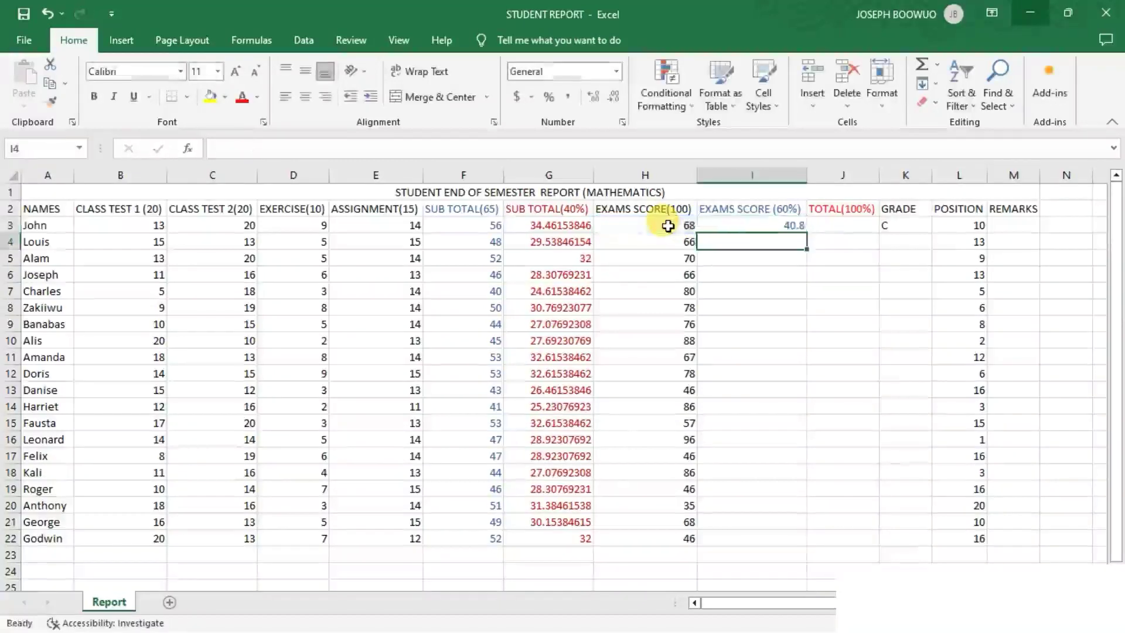
# Step: Autofill =H3*0.6 from I3 down to I22, ending with Godwin's 27.6
pyautogui.click(780, 225)
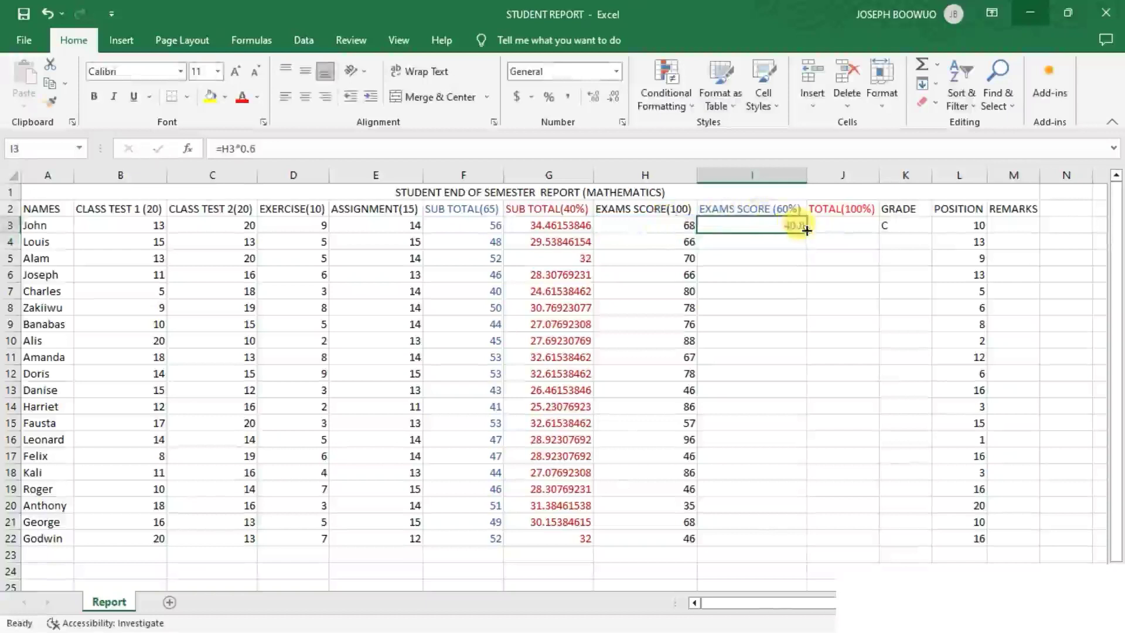
pyautogui.moveTo(809, 232); pyautogui.dragTo(807, 469)
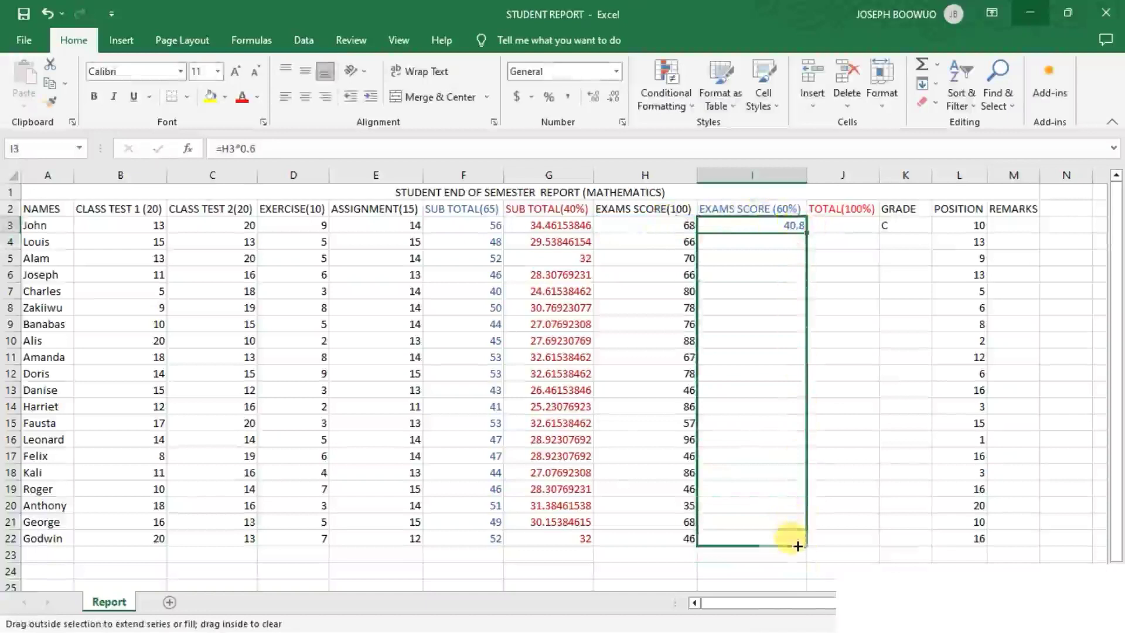
pyautogui.moveTo(807, 468); pyautogui.dragTo(796, 538)
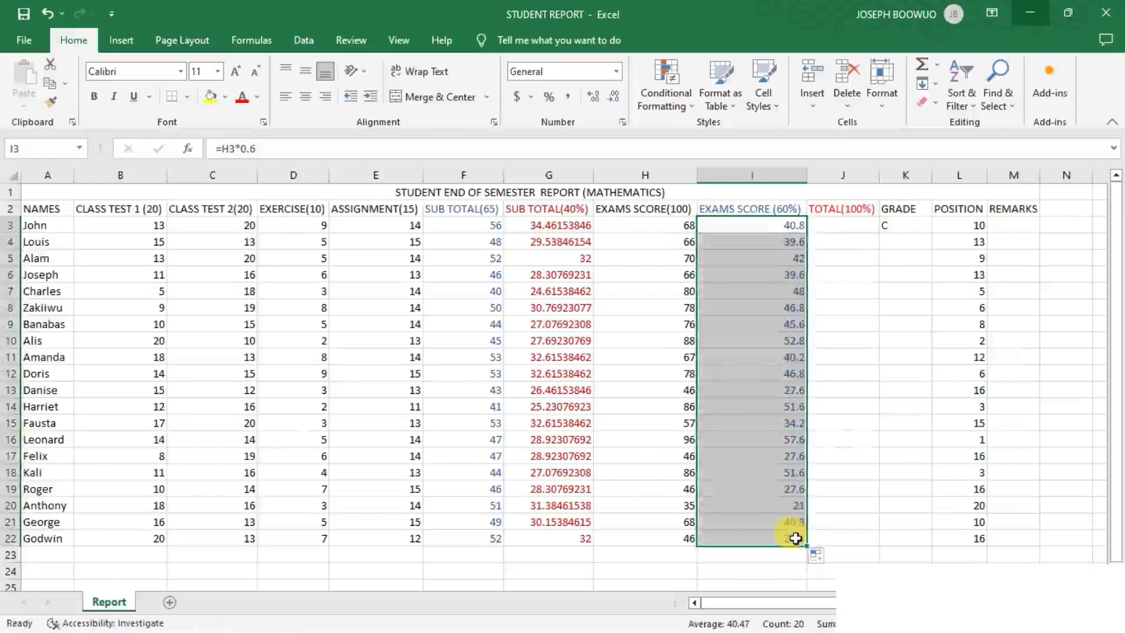
# Step: Enter =SUM(G3,I3) in J3 as John's total, fixing the mistyped function name
pyautogui.click(851, 227)
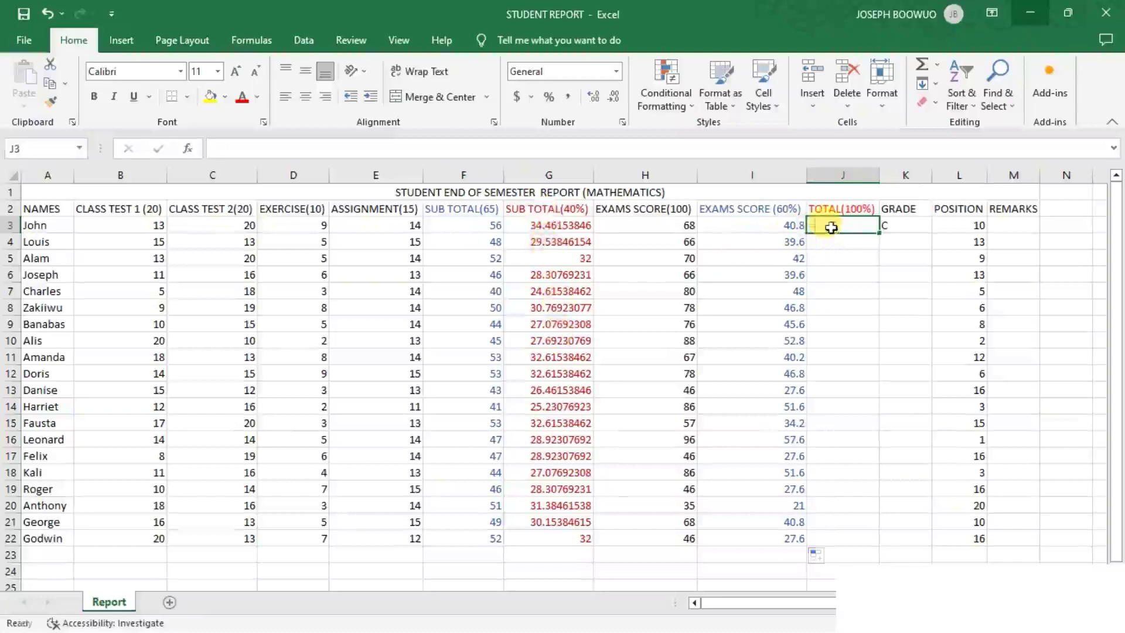
pyautogui.write('=sun')
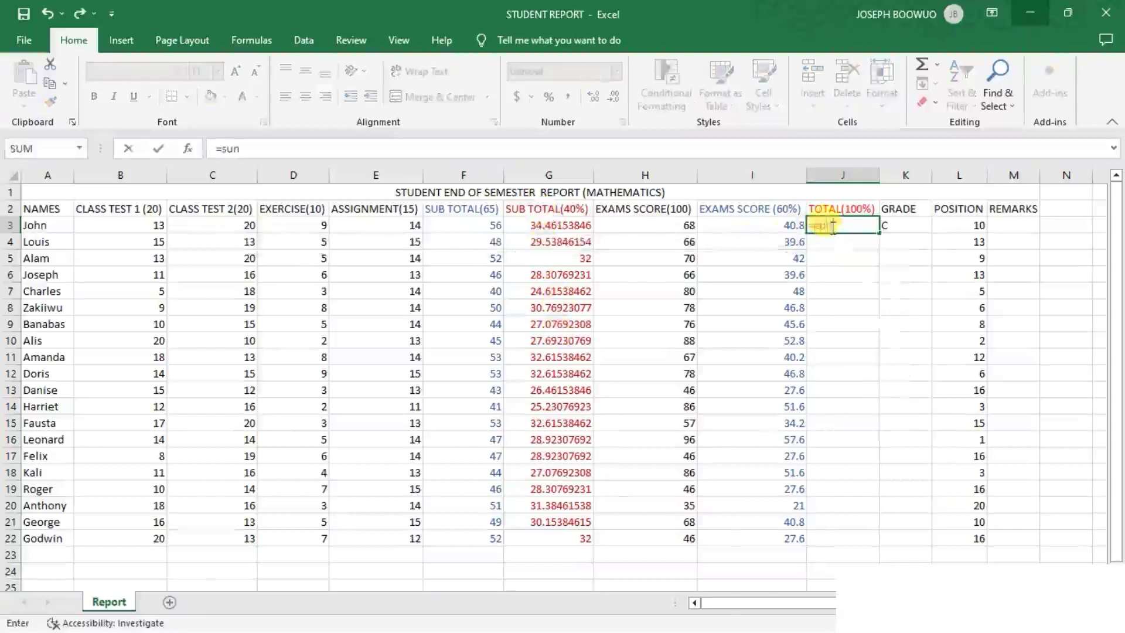
pyautogui.press('BackSpace')
pyautogui.write('m')
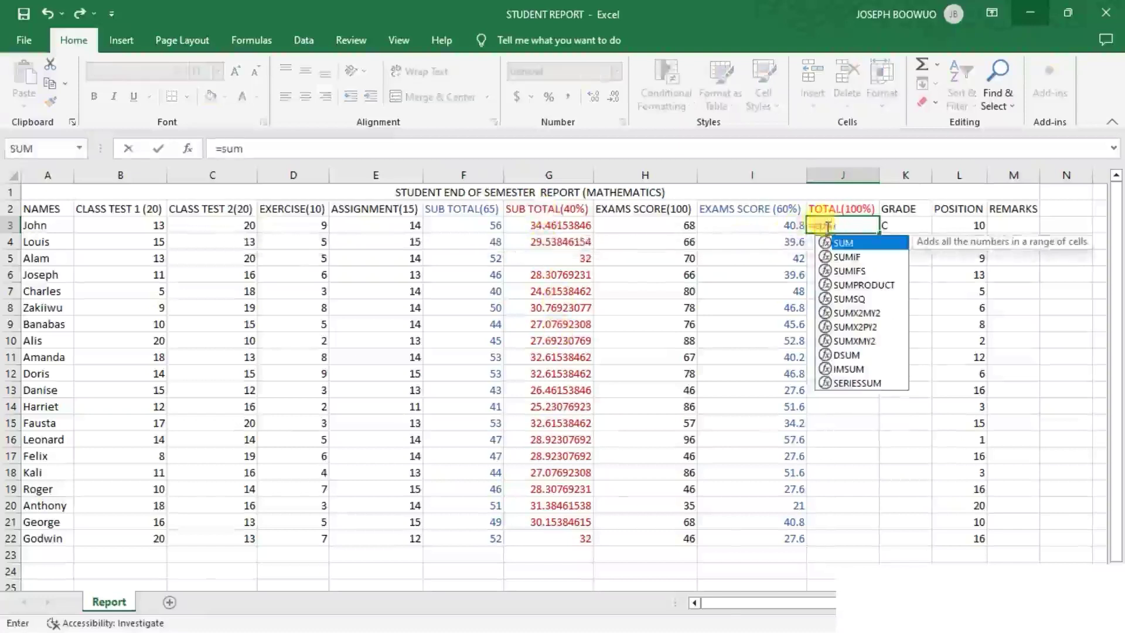
pyautogui.click(562, 230)
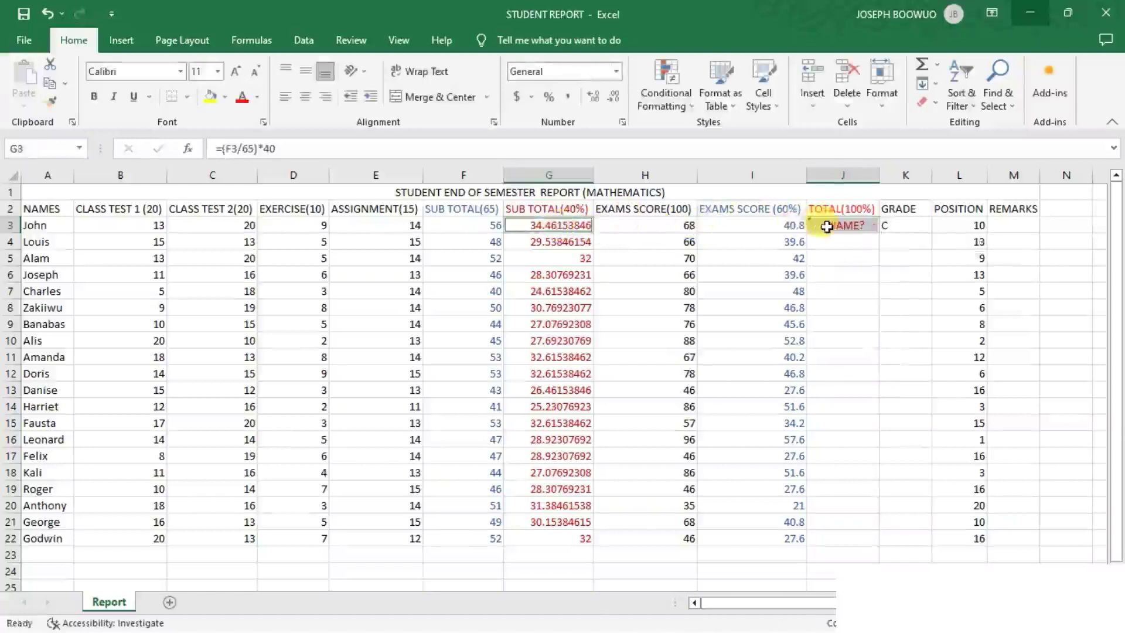
pyautogui.doubleClick(846, 225)
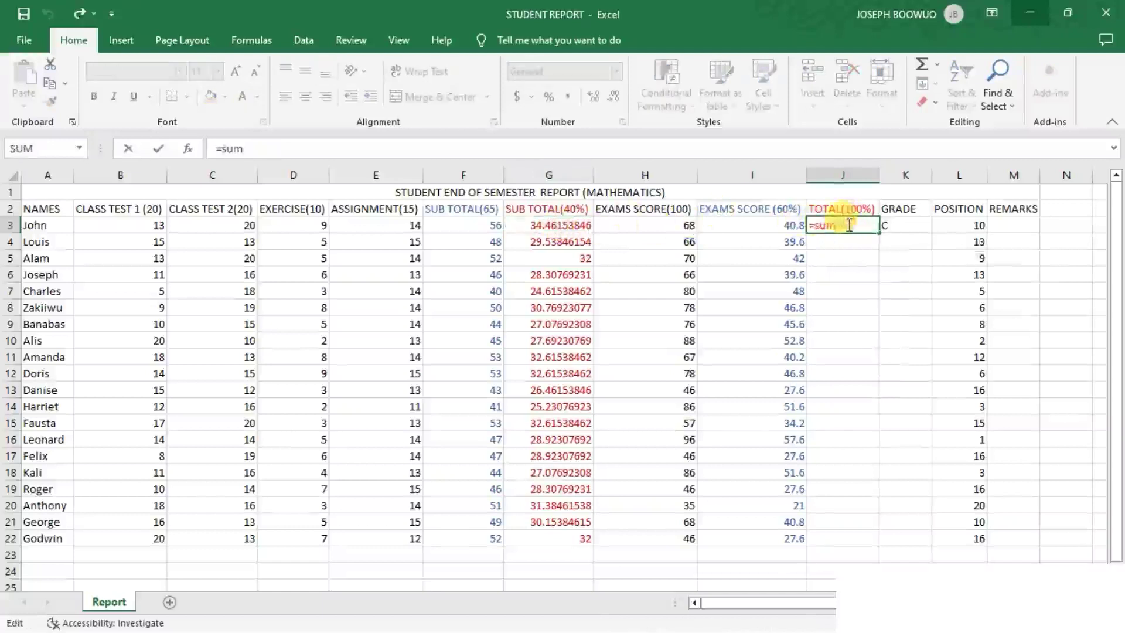
pyautogui.write('(')
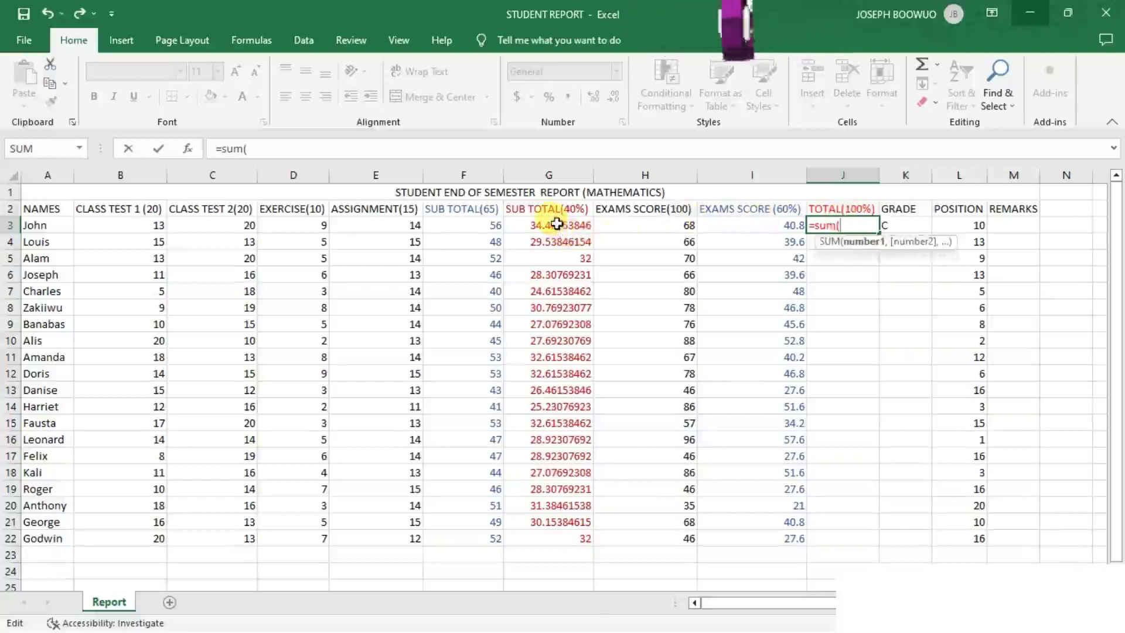
pyautogui.click(557, 224)
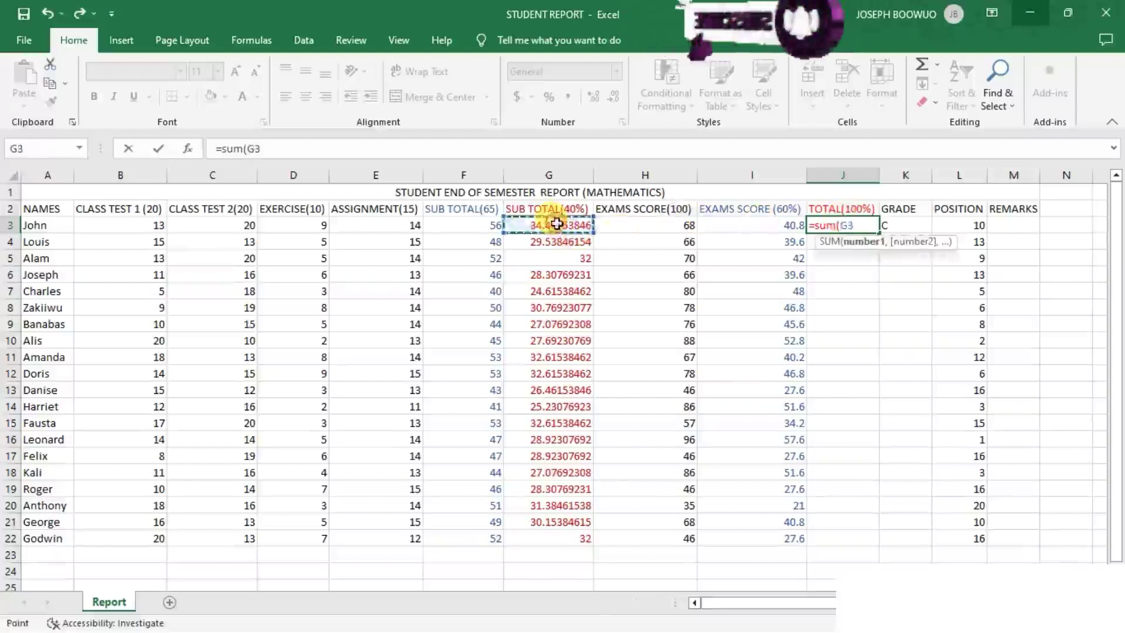
pyautogui.keyDown('ctrl'); pyautogui.click(757, 225); pyautogui.keyUp('ctrl')
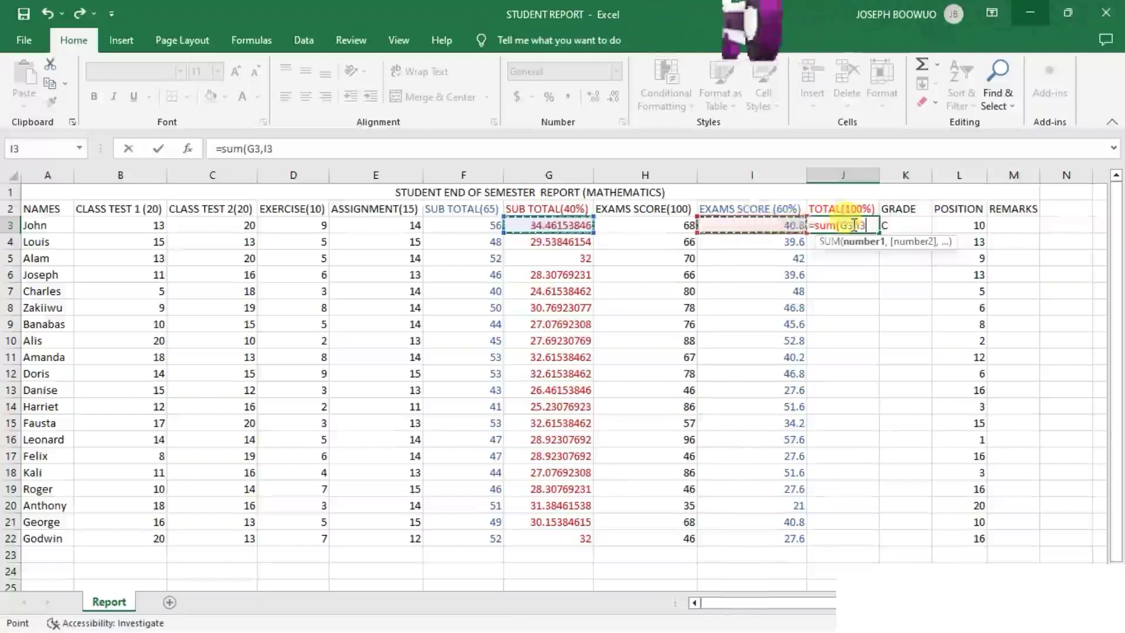
pyautogui.press('Return')
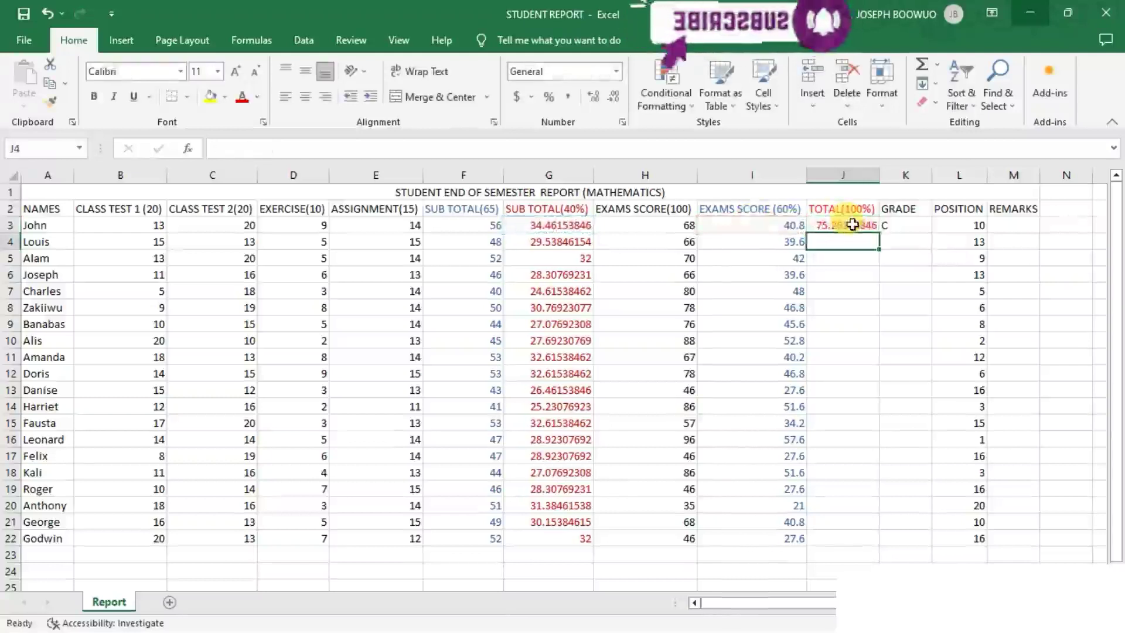
# Step: Fill John's total formula from J3 down to Godwin's row 22
pyautogui.click(860, 226)
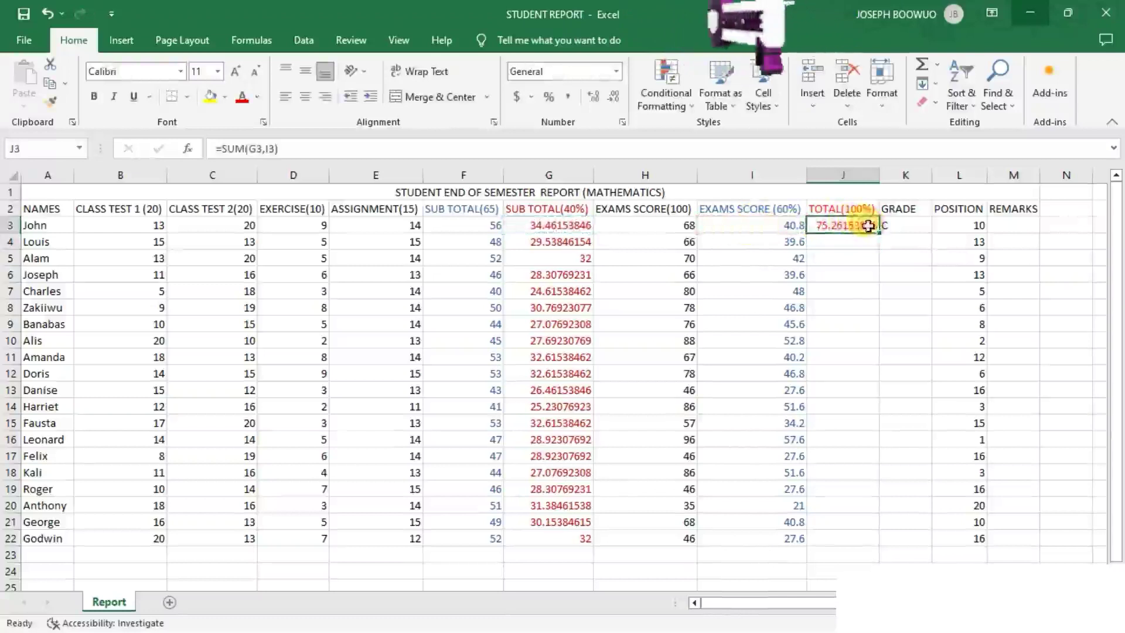
pyautogui.moveTo(877, 234); pyautogui.dragTo(872, 513)
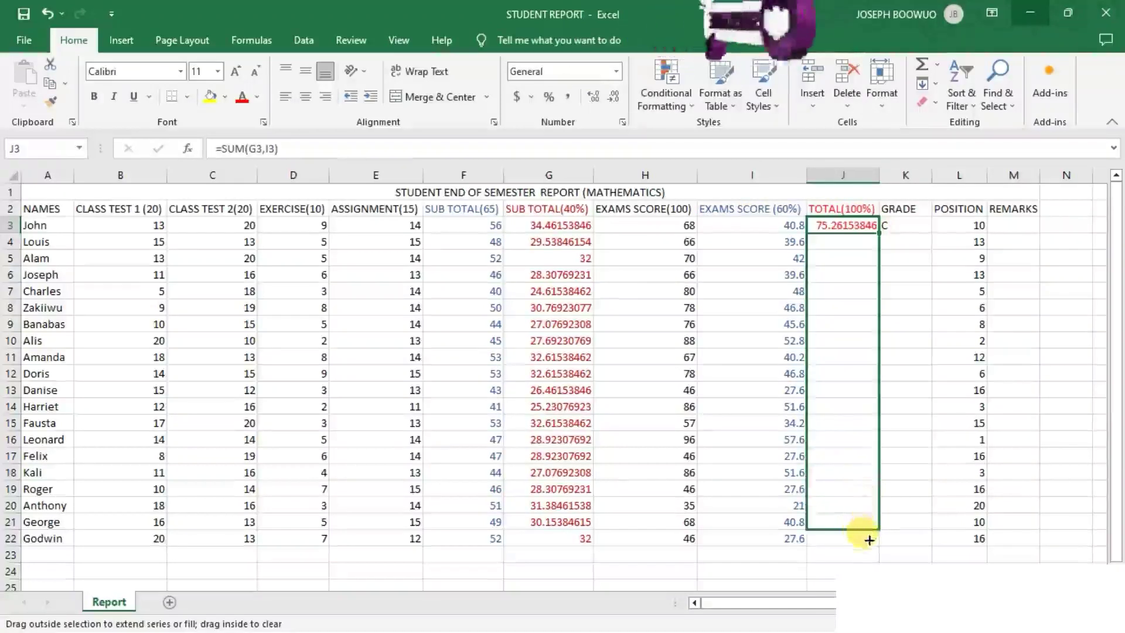
pyautogui.moveTo(871, 514); pyautogui.dragTo(869, 540)
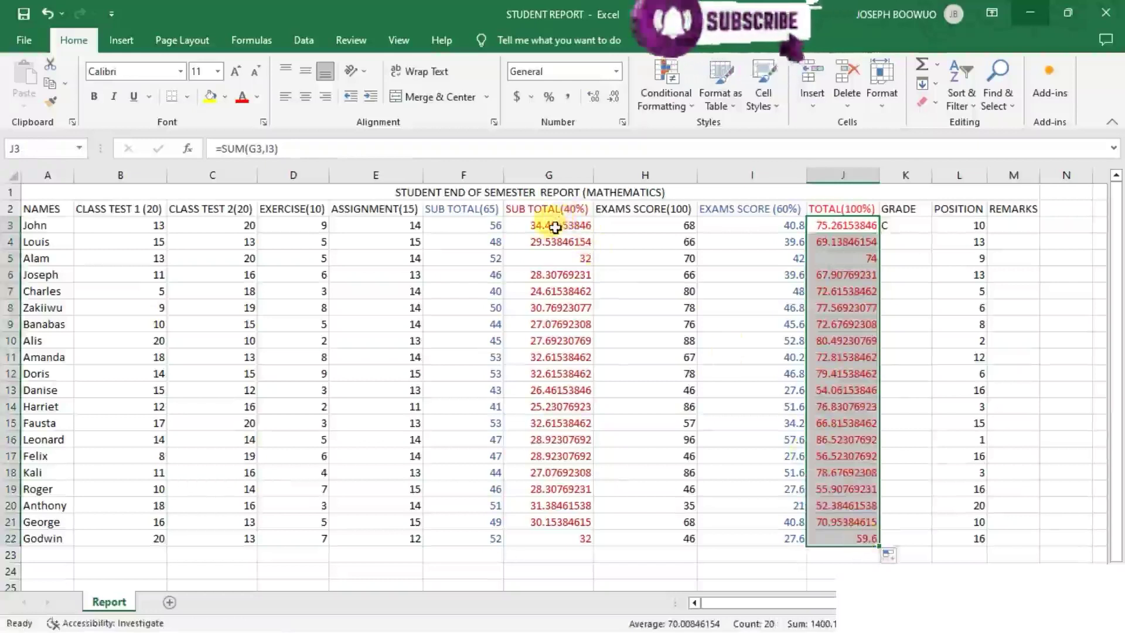
pyautogui.click(555, 228)
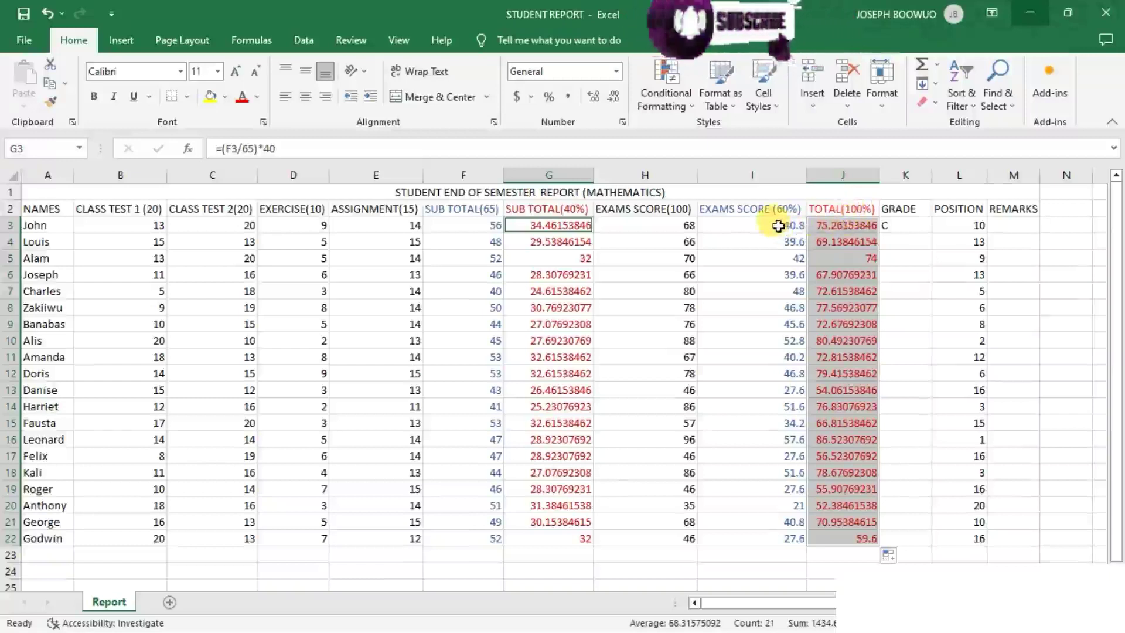
# Step: Undo the filled totals and re-enter =SUM(G3,I3) in J3; it gets accidentally moved to row 6
pyautogui.hotkey('ctrl', 'z')
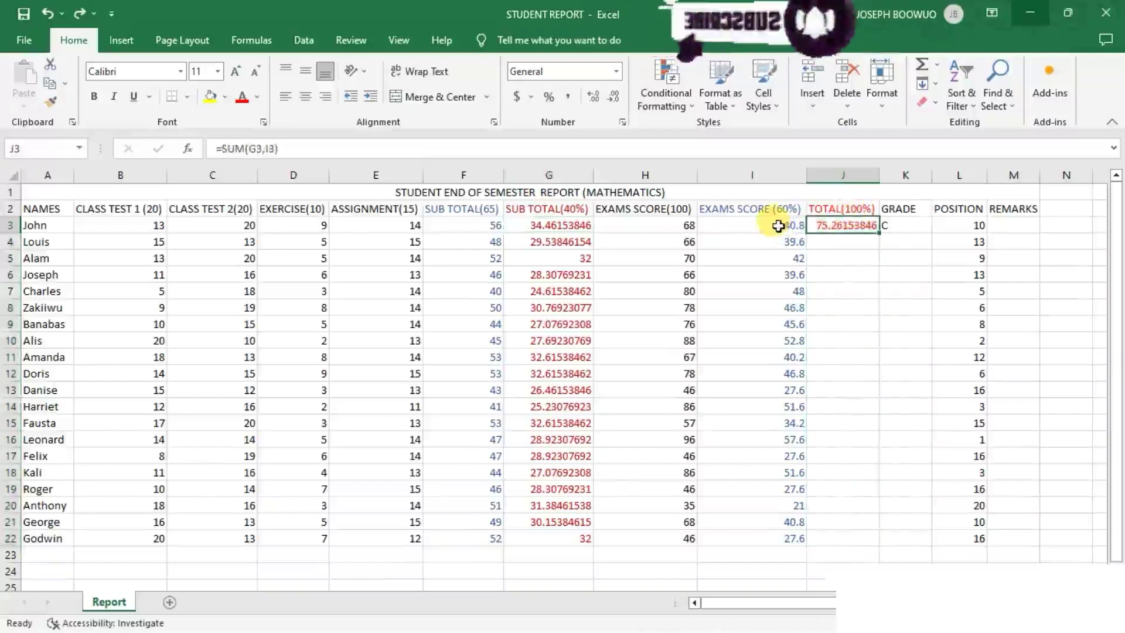
pyautogui.doubleClick(857, 224)
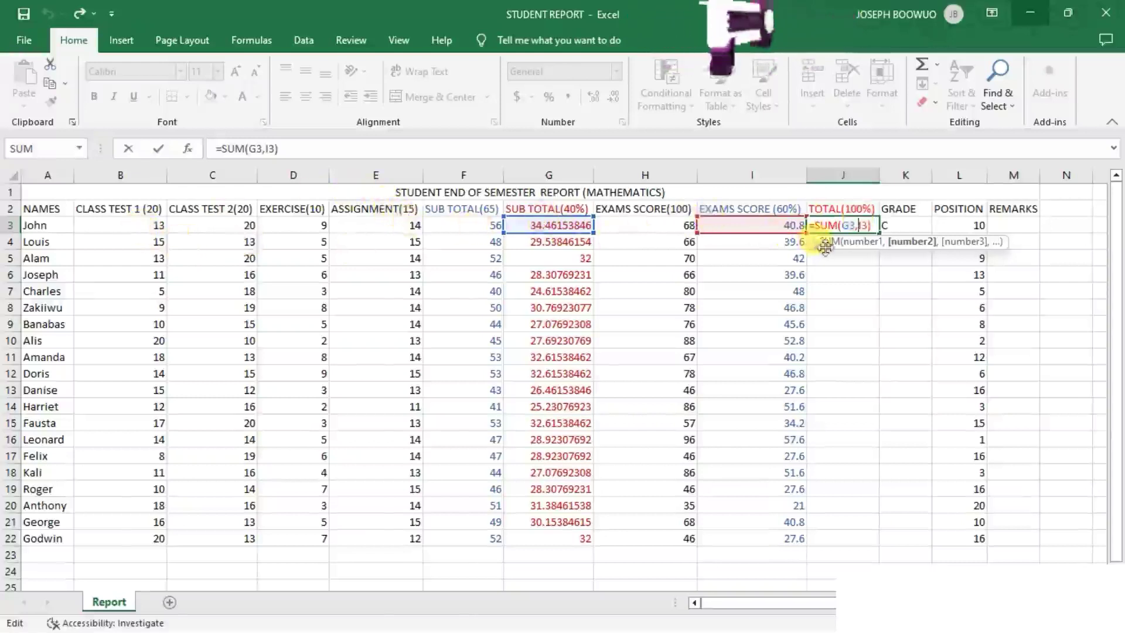
pyautogui.click(728, 223)
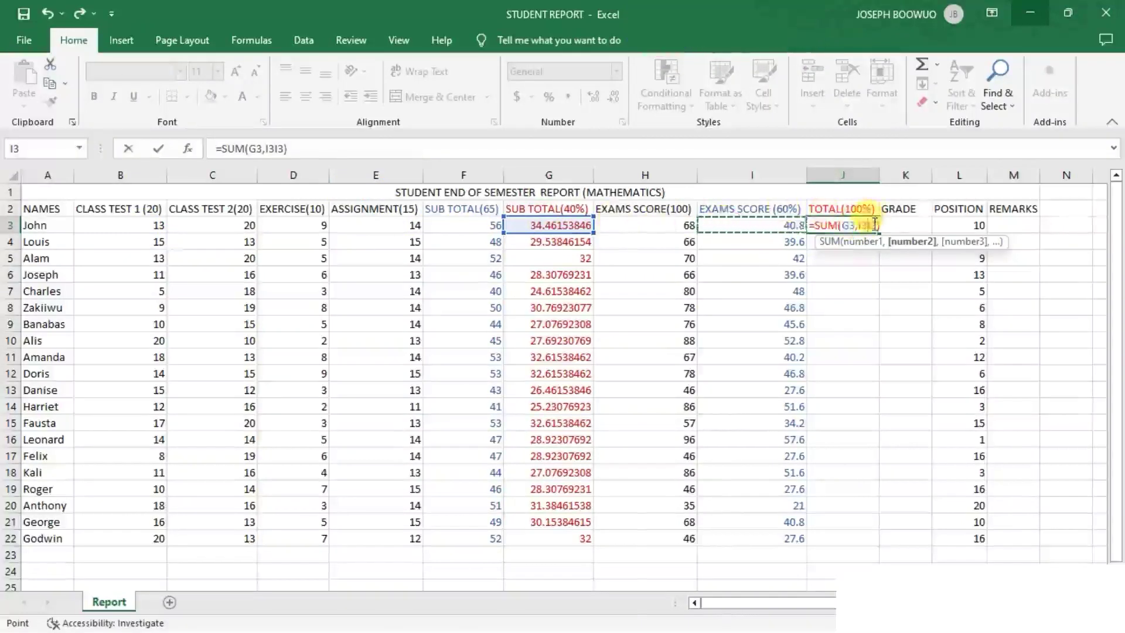
pyautogui.moveTo(878, 226); pyautogui.dragTo(842, 226)
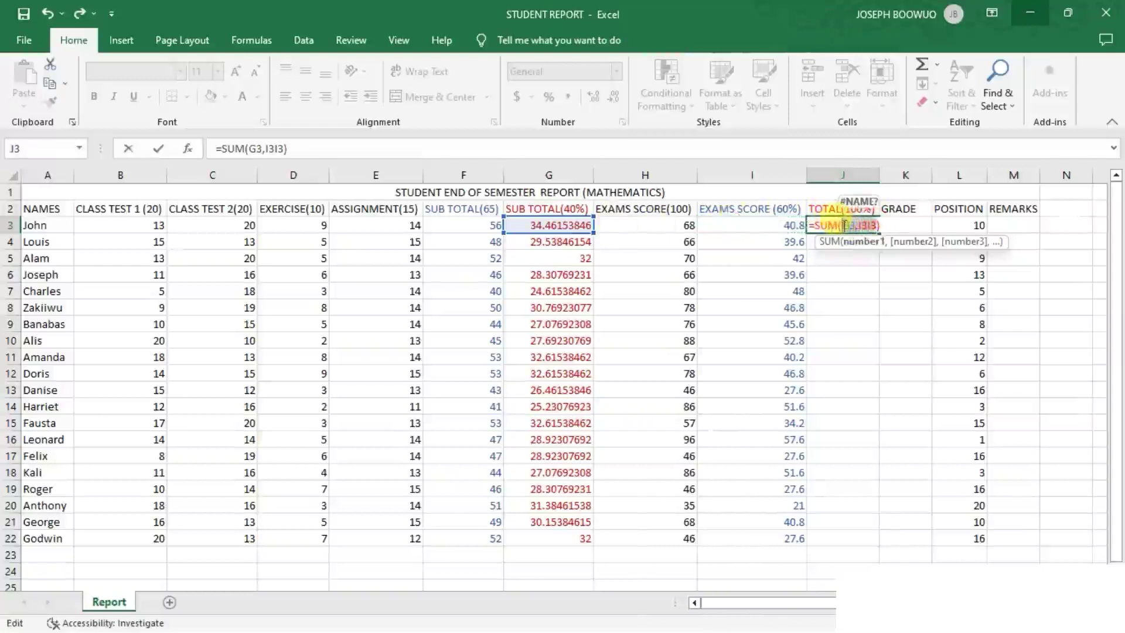
pyautogui.click(577, 225)
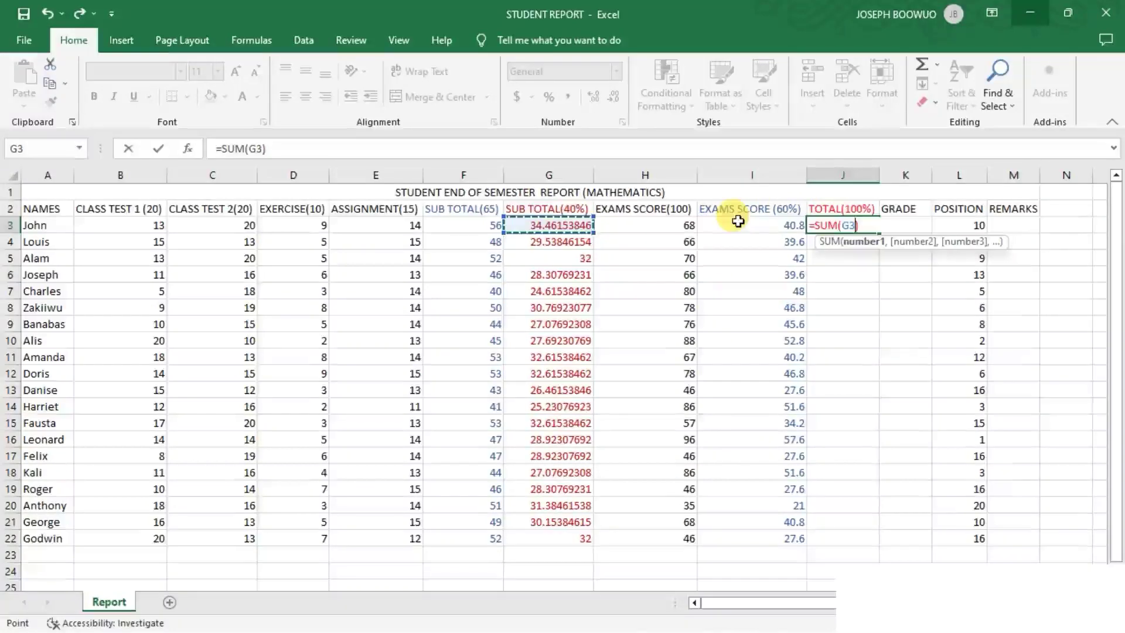
pyautogui.keyDown('ctrl'); pyautogui.click(758, 224); pyautogui.keyUp('ctrl')
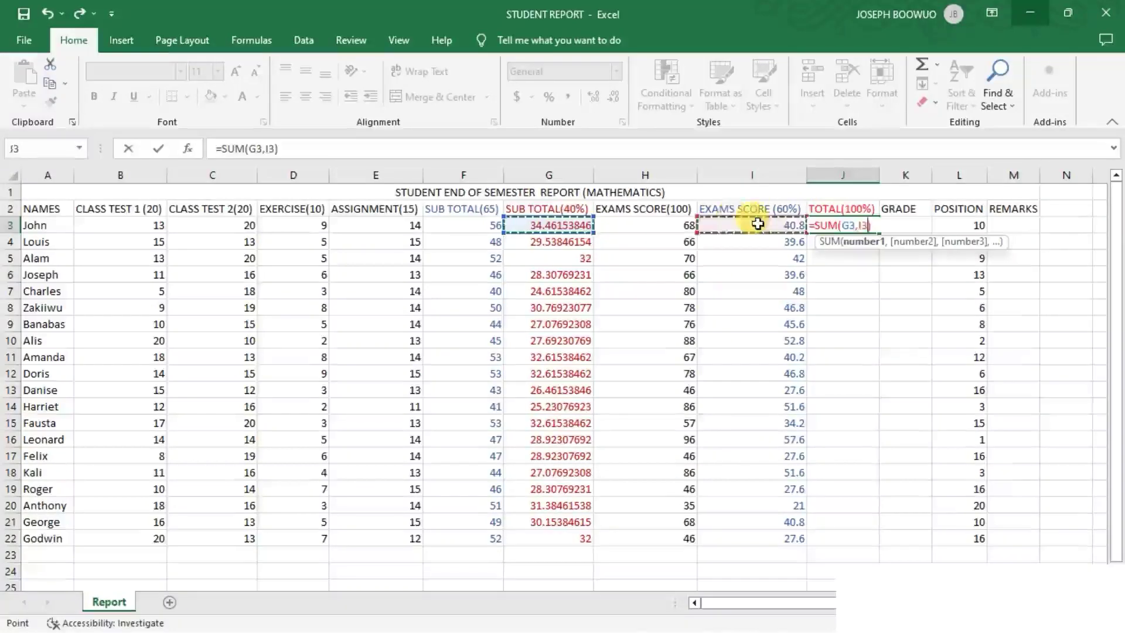
pyautogui.press('Return')
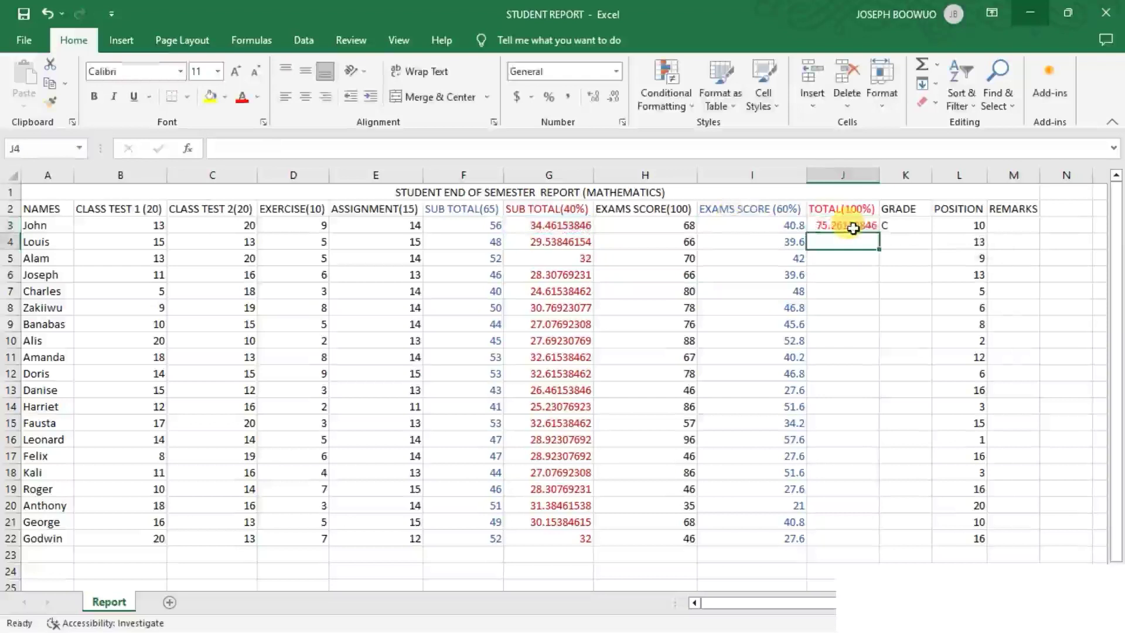
pyautogui.click(854, 227)
pyautogui.moveTo(876, 229)
pyautogui.mouseDown()
pyautogui.moveTo(886, 384)
pyautogui.moveTo(871, 277)
pyautogui.mouseUp()
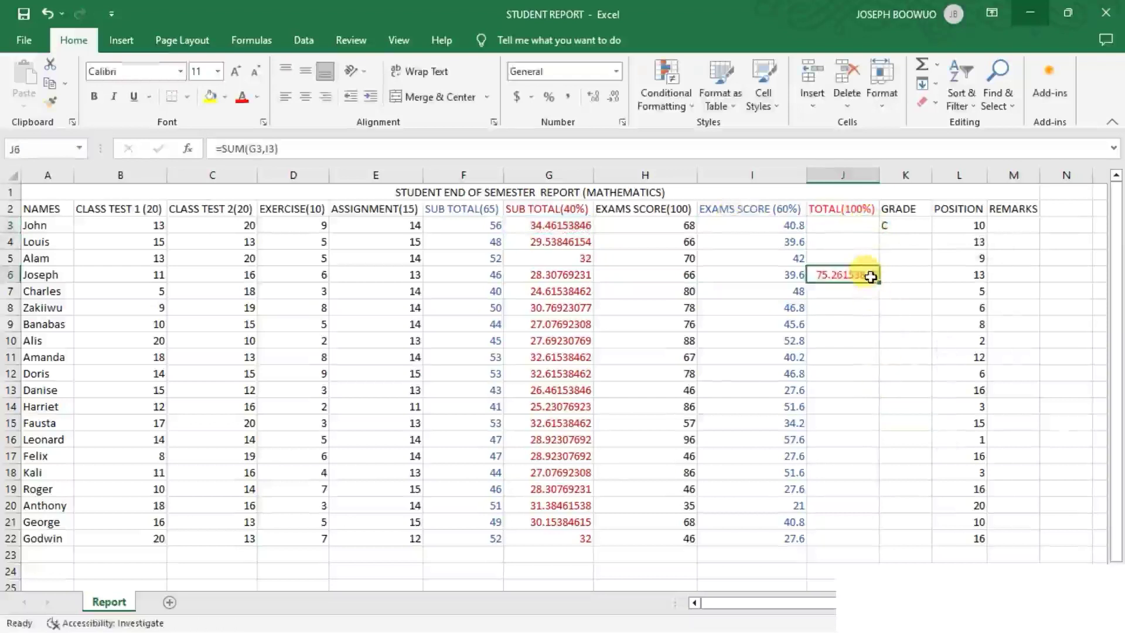
# Step: Move John's total back to J3 and fill =SUM(G3,I3) down to Godwin's row 22
pyautogui.hotkey('ctrl', 'z')
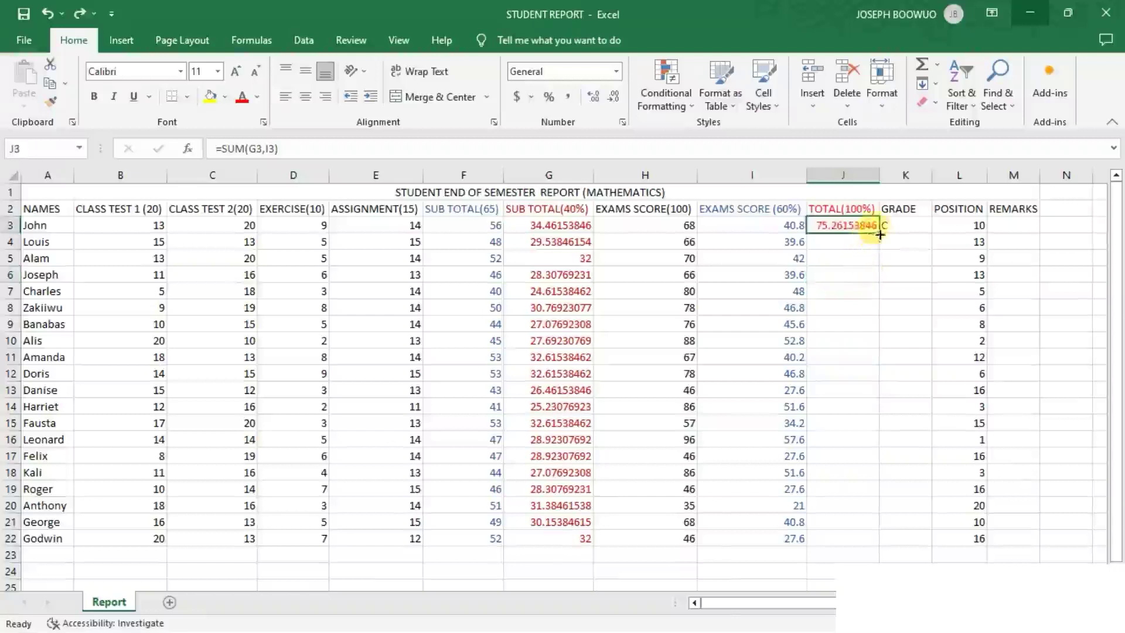
pyautogui.moveTo(876, 232); pyautogui.dragTo(871, 520)
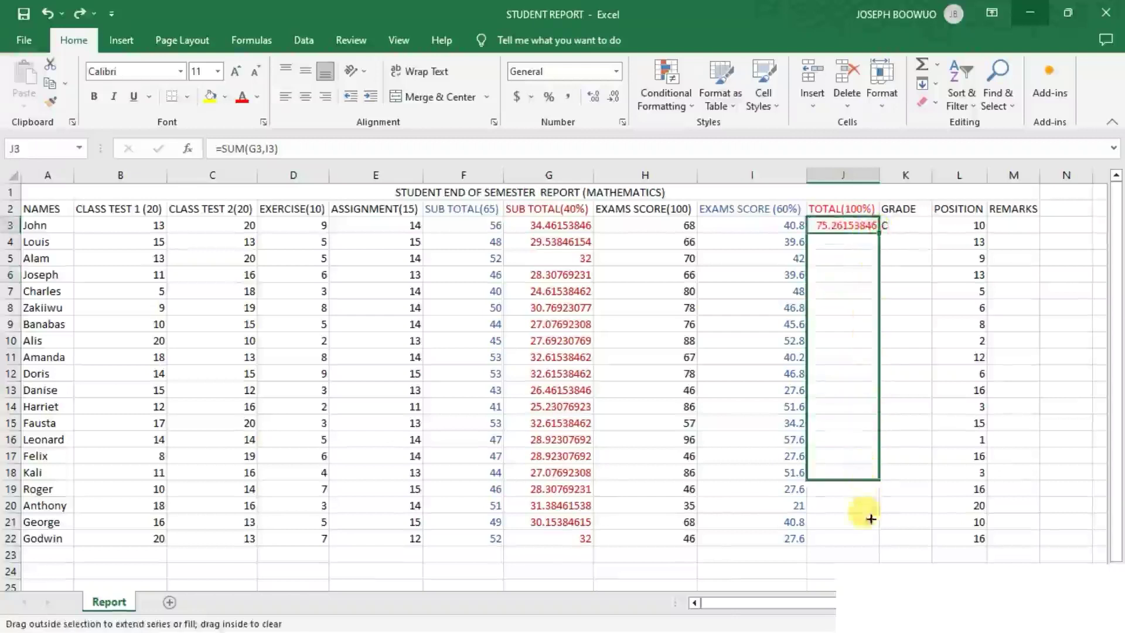
pyautogui.moveTo(870, 519); pyautogui.dragTo(864, 545)
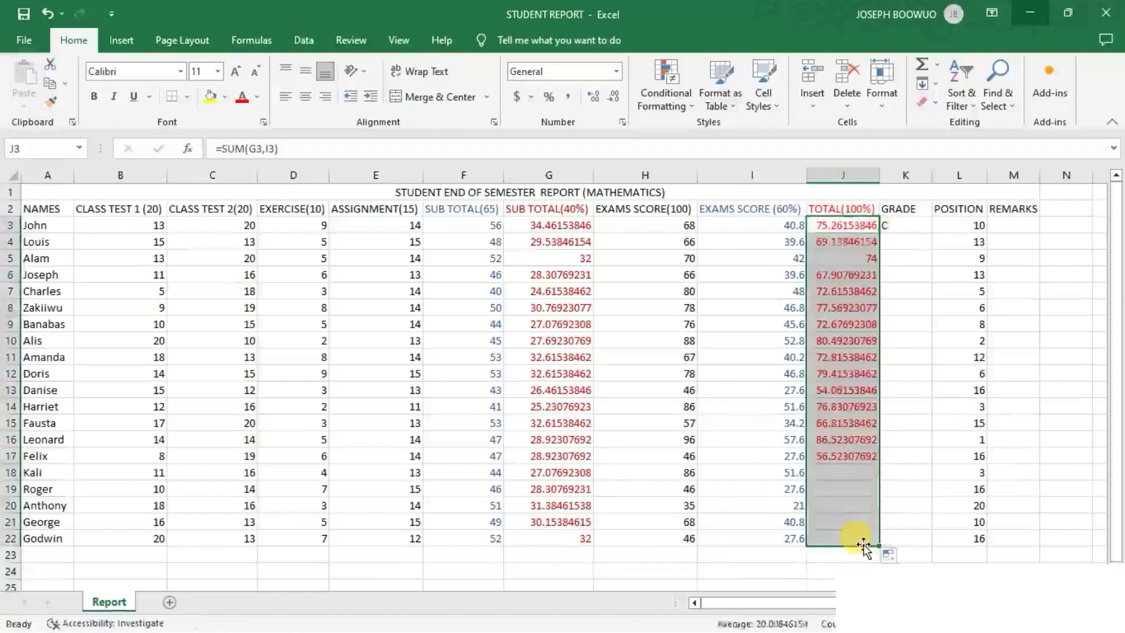